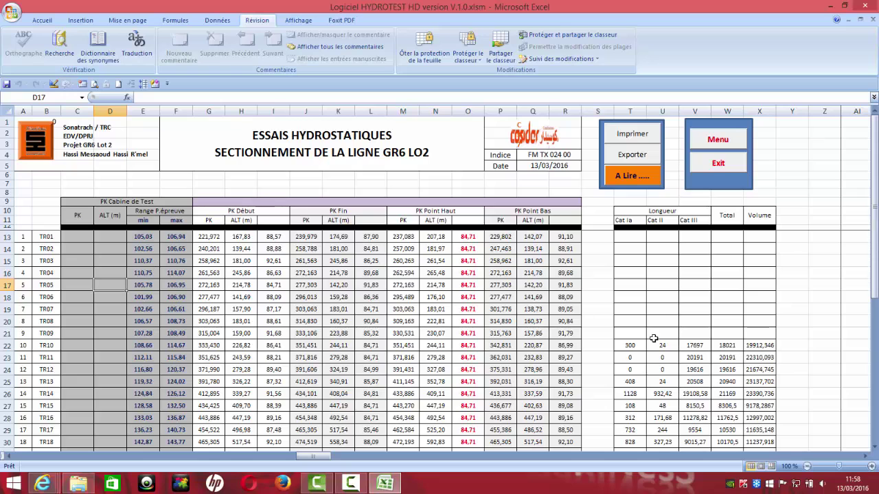
Step: Review the pipeline sections table through TR23, including the test cabin PK and altitude cells, and read the sheet's A Lire note
scroll(652, 340, "down", 3)
scroll(638, 343, "up", 3)
scroll(642, 333, "down", 2)
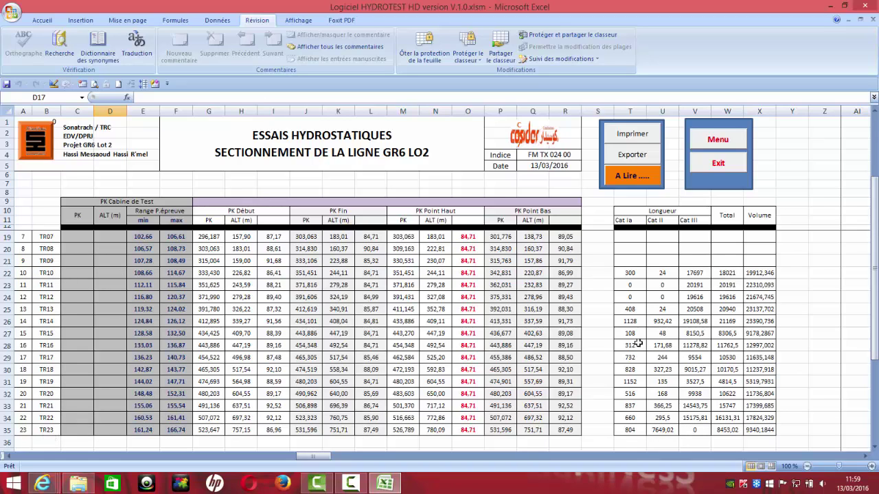
scroll(456, 333, "up", 2)
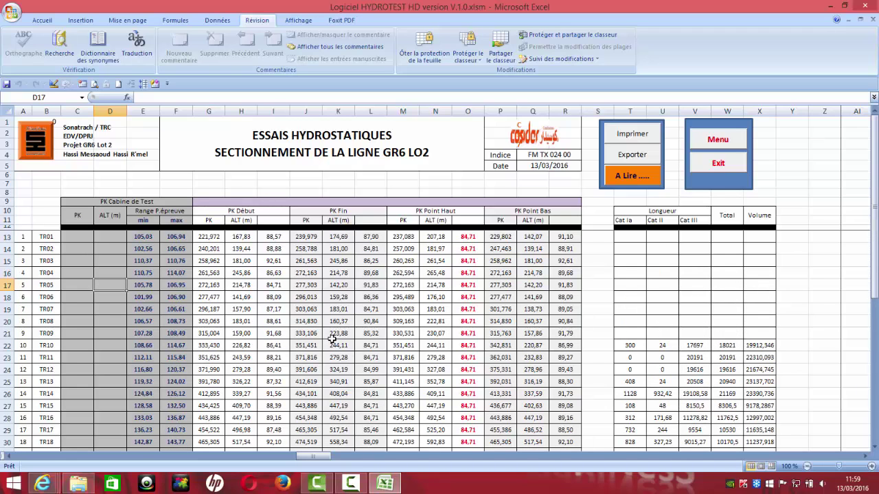
scroll(379, 334, "down", 2)
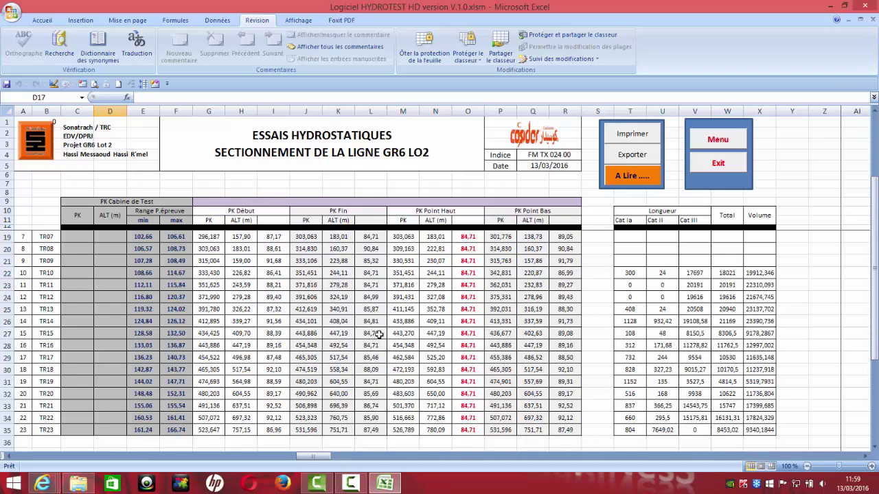
left_click_drag(76, 303, 99, 430)
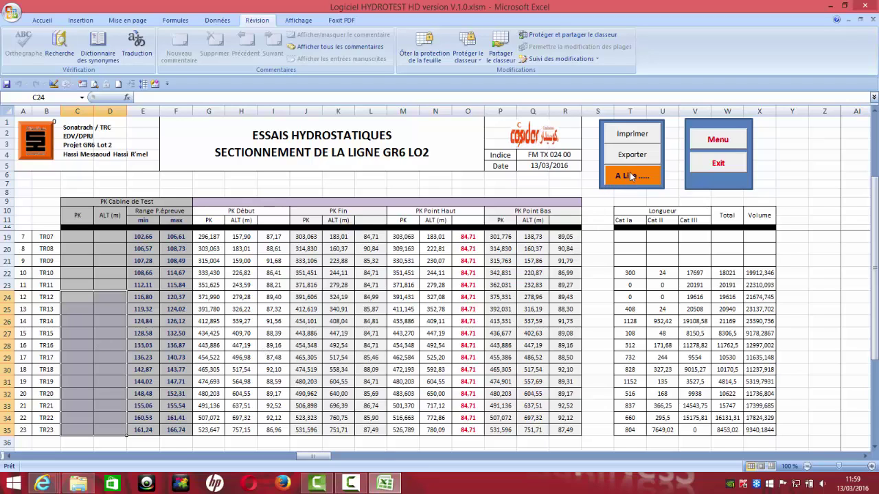
left_click(604, 177)
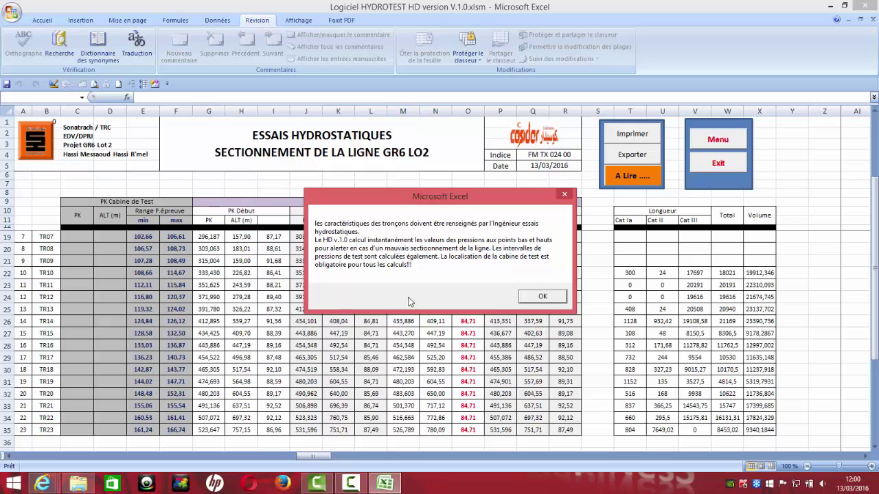
left_click(536, 298)
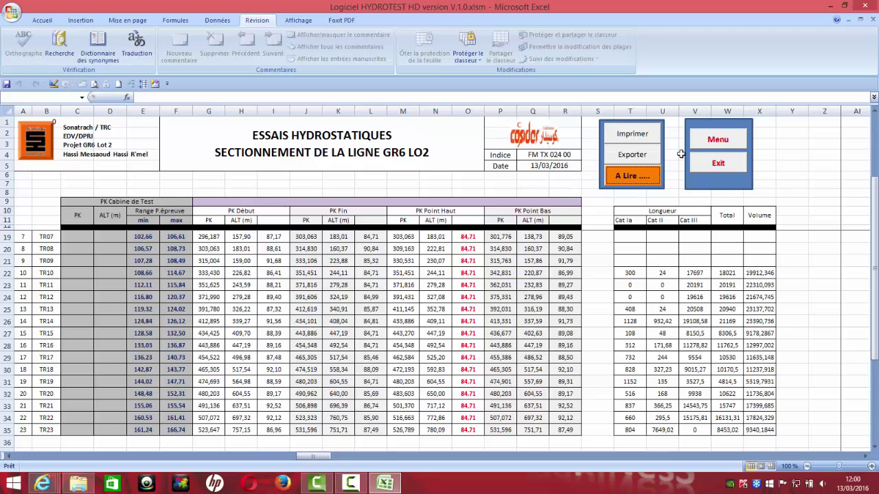
Step: Open the Stabilisation sheet through the main menu and read its A Lire note
left_click(703, 145)
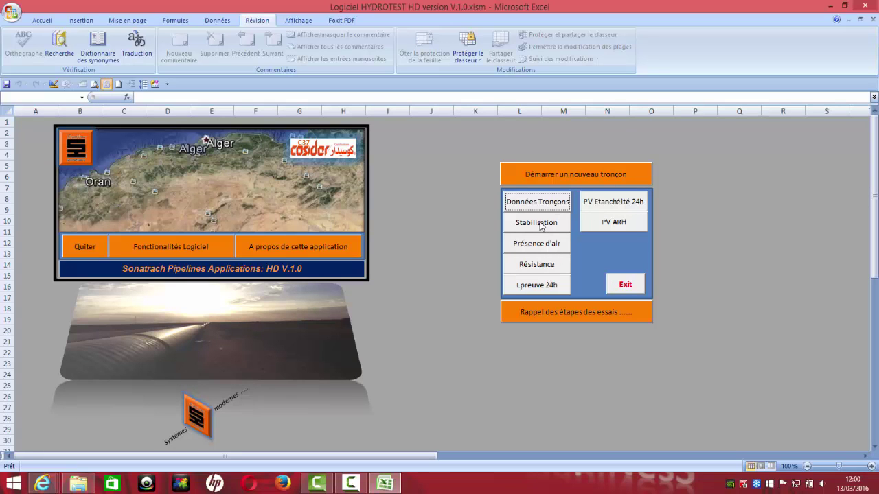
left_click(530, 226)
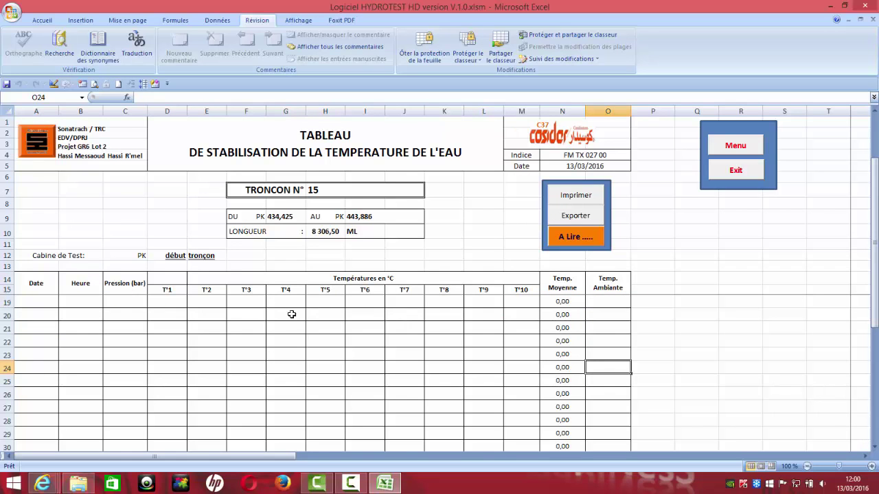
left_click(577, 237)
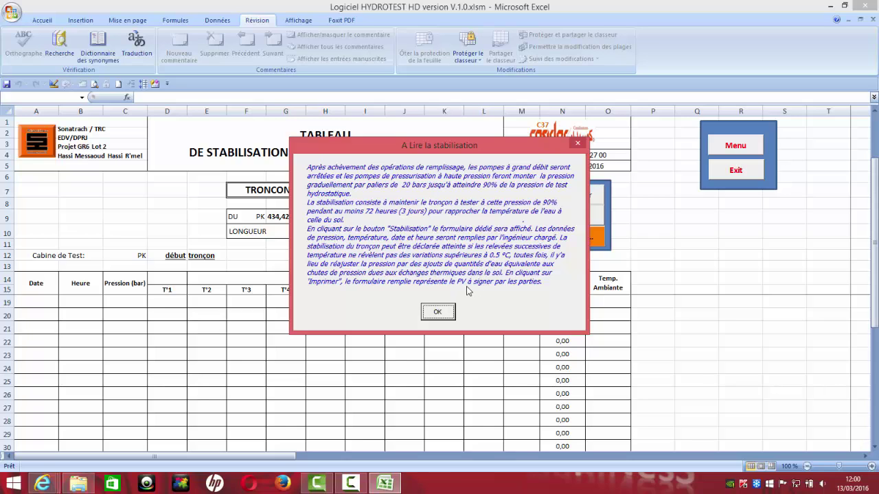
left_click(447, 312)
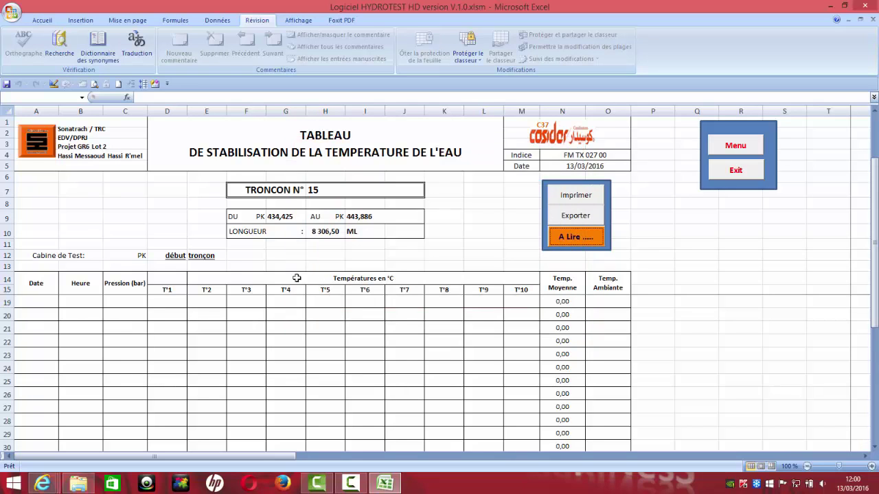
Step: Look over the stabilisation table and try to enter 1/1/18 as the date in its first row
scroll(294, 278, "down", 2)
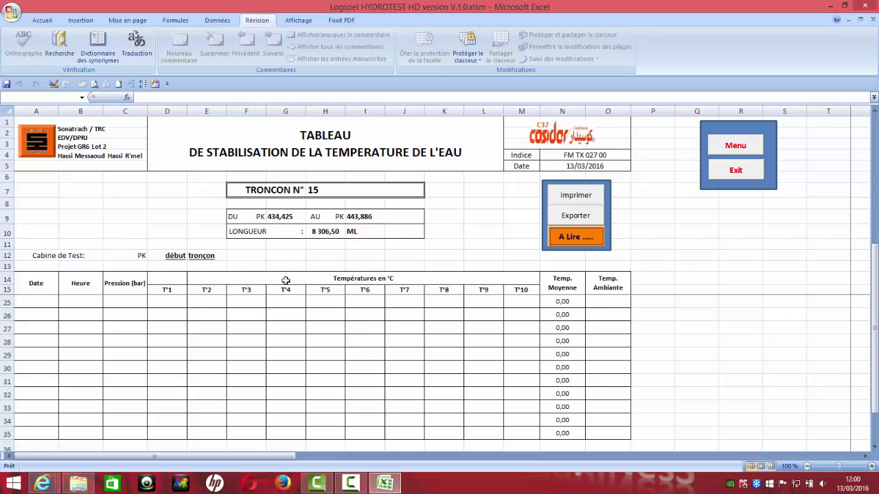
scroll(283, 296, "down", 2)
scroll(135, 333, "up", 2)
scroll(43, 309, "up", 3)
left_click(43, 305)
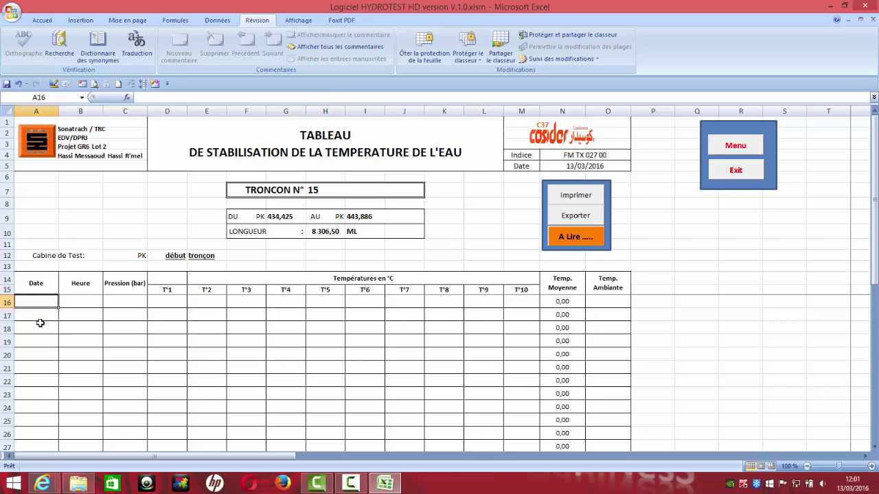
type("1/1")
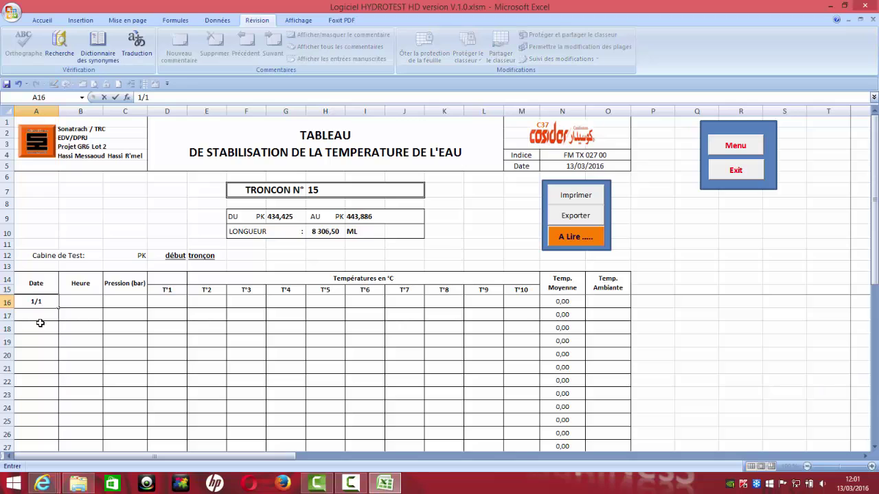
type("/18")
key("Return")
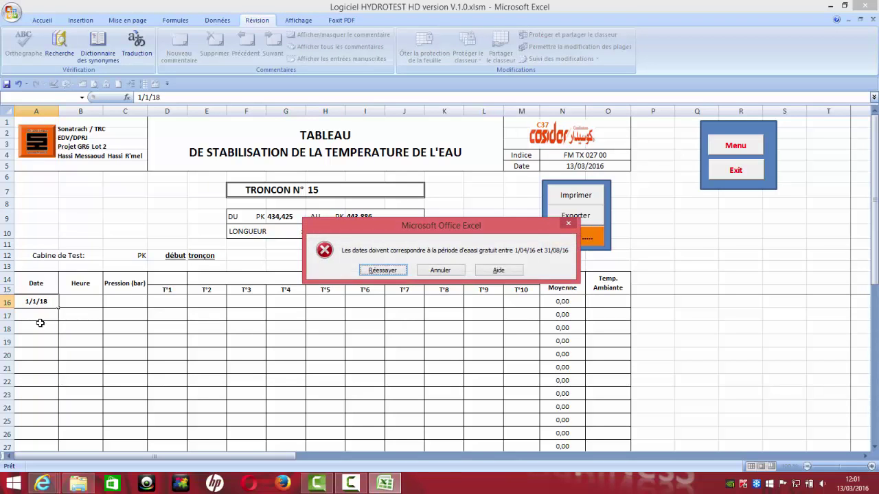
left_click(440, 271)
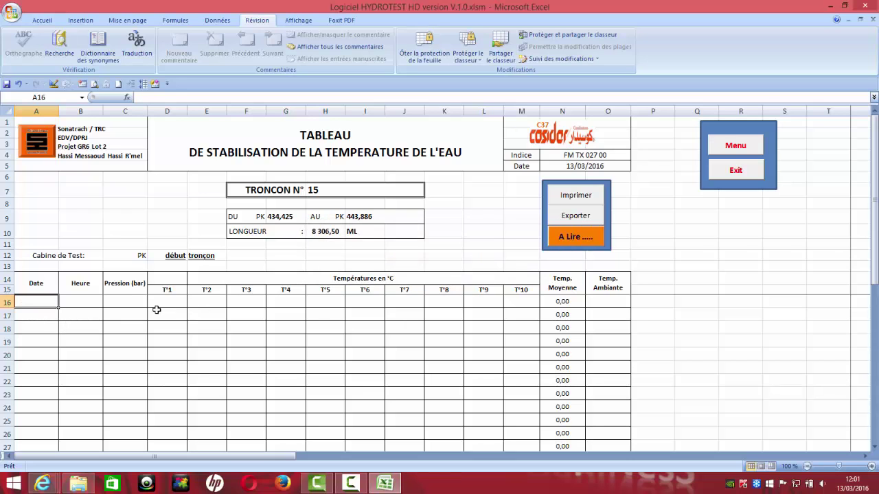
Step: Enter 31/08/16 as the date in the first row of the stabilisation table
type("3")
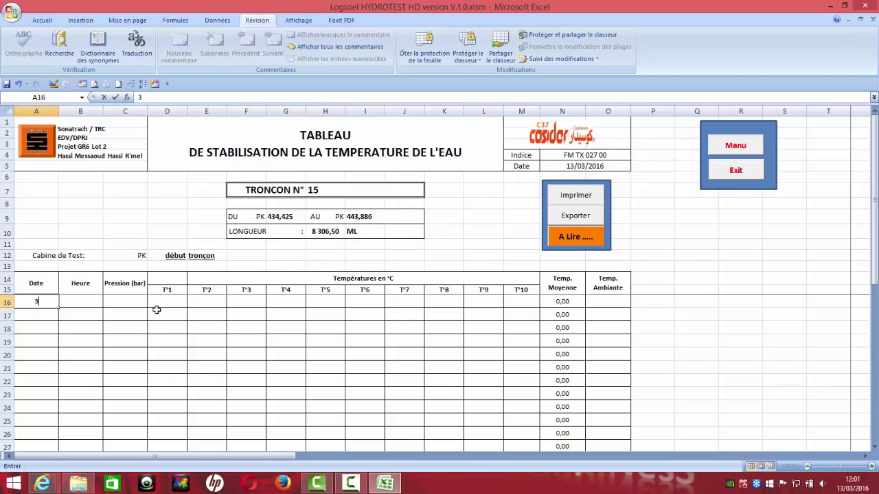
type("1/08/16")
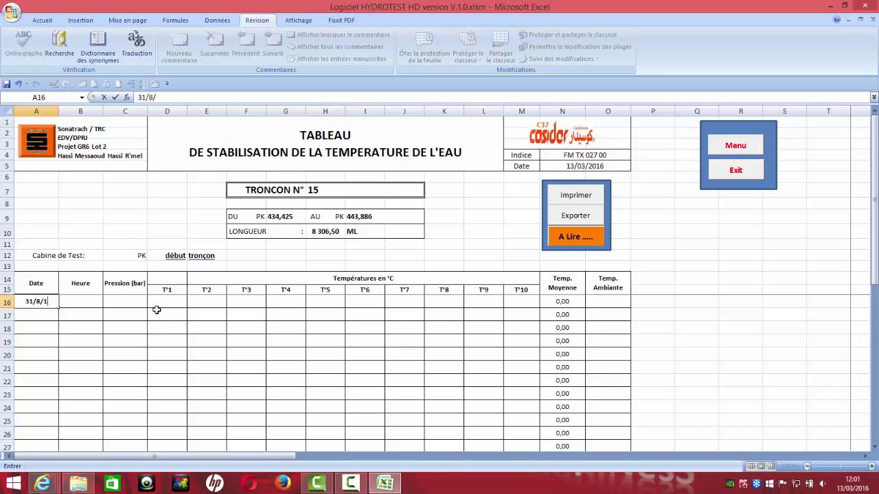
key("Return")
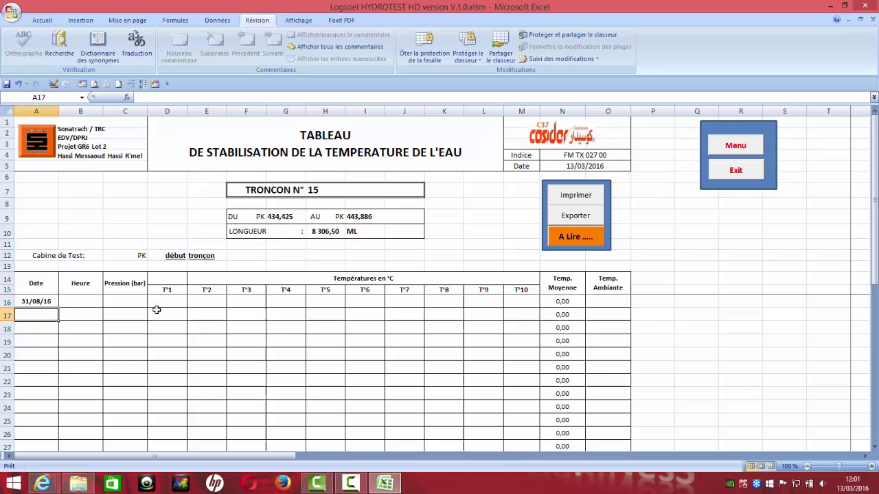
Step: Try to change the first row's date to 1/9/16, cancel the entry and clear the date cell
left_click(47, 303)
type("1/9/16")
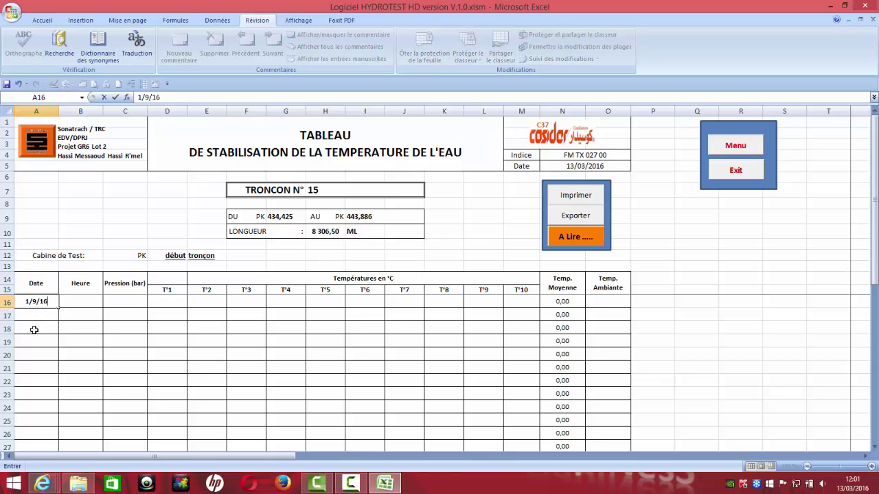
key("Return")
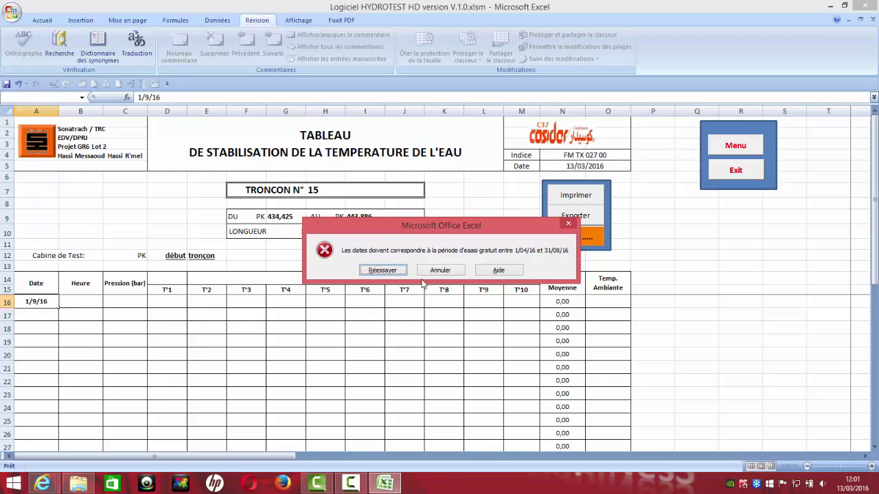
left_click(440, 270)
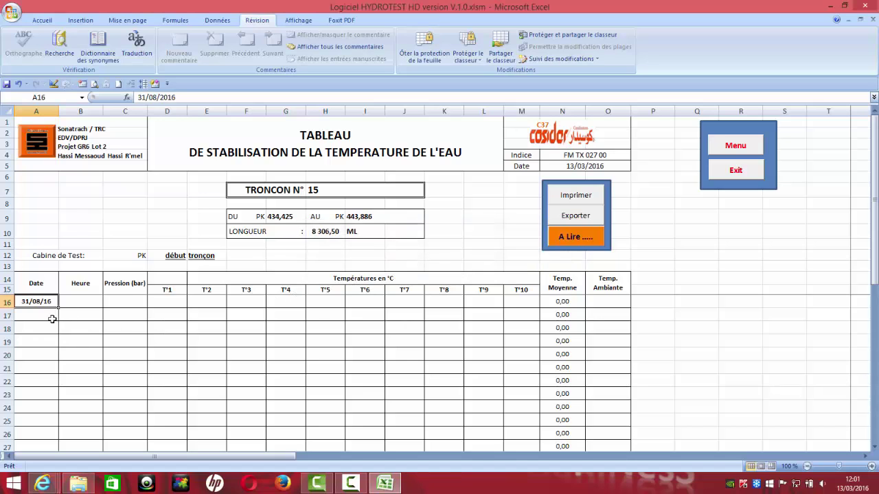
key("Delete")
Step: Examine the stabilisation table's date, time, pressure, temperature and ambient temperature cells, and the signature block below the table
left_click_drag(48, 299, 45, 422)
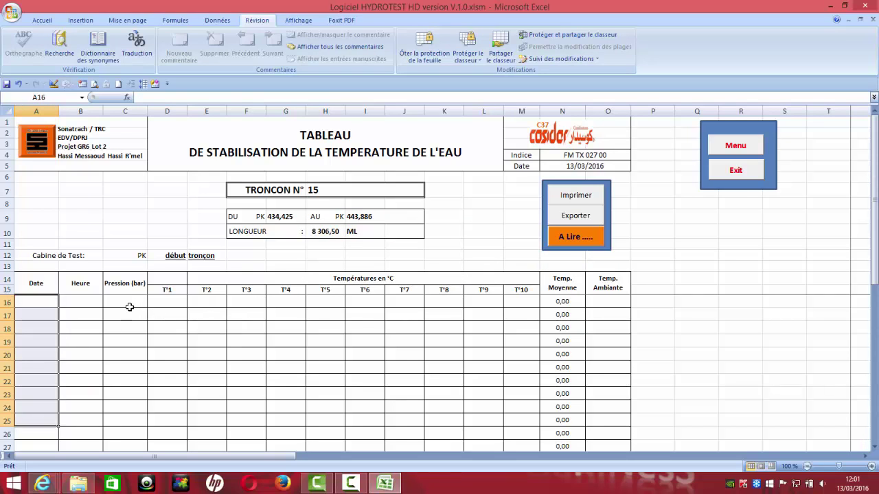
left_click_drag(79, 302, 78, 369)
left_click_drag(128, 303, 127, 396)
left_click_drag(176, 303, 429, 415)
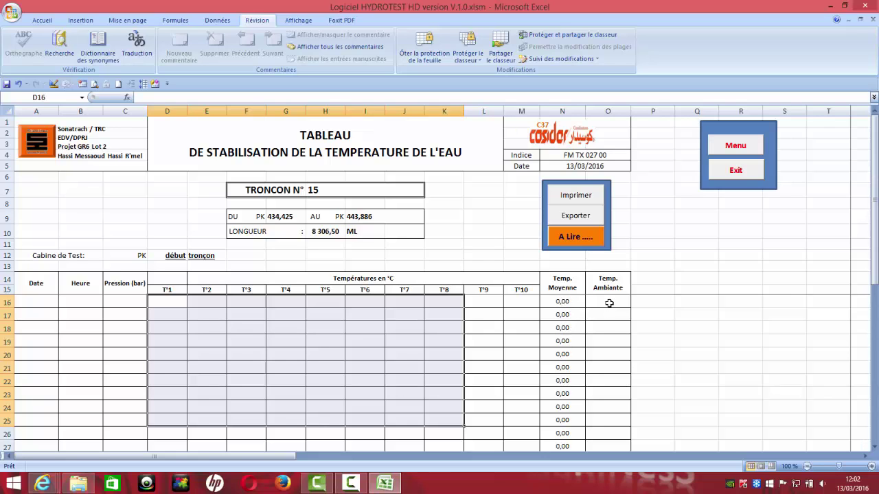
left_click_drag(609, 303, 604, 367)
scroll(384, 336, "down", 5)
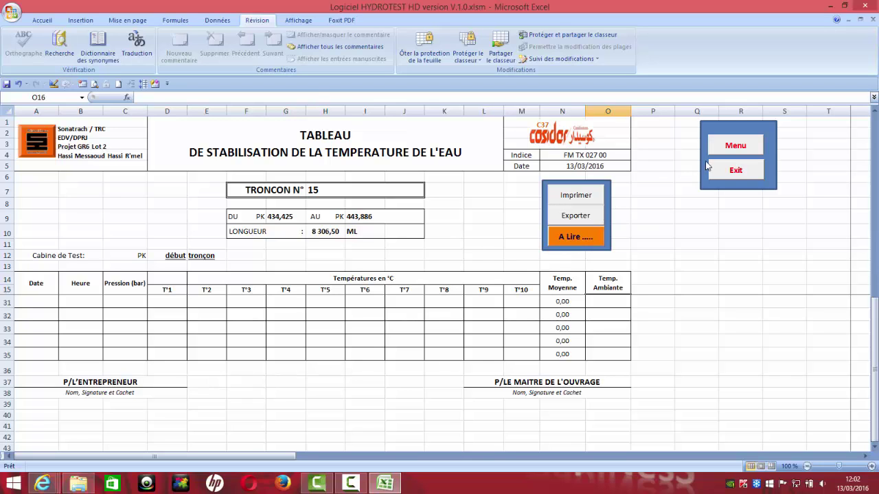
Step: Return to the main menu and open the Présence d'air test report
left_click(732, 148)
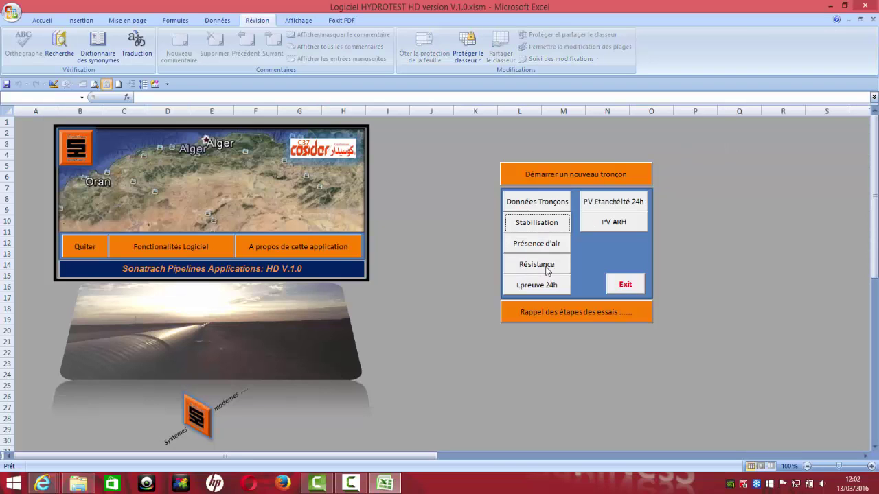
left_click(540, 246)
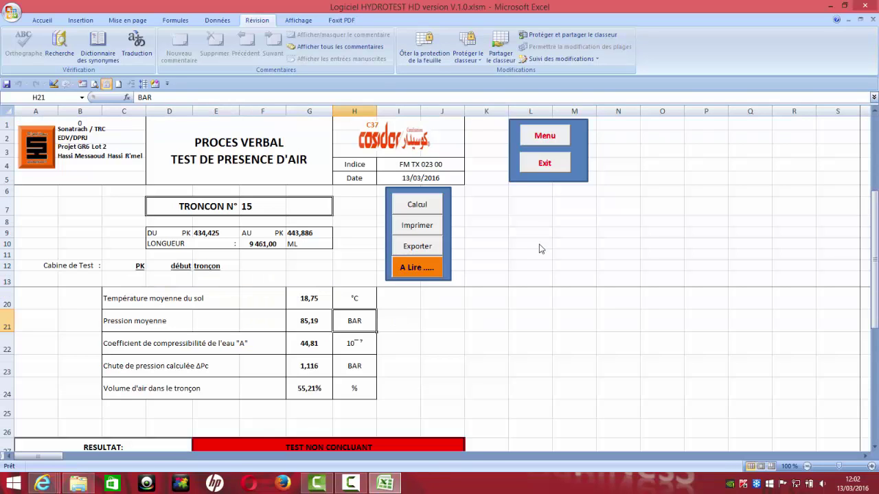
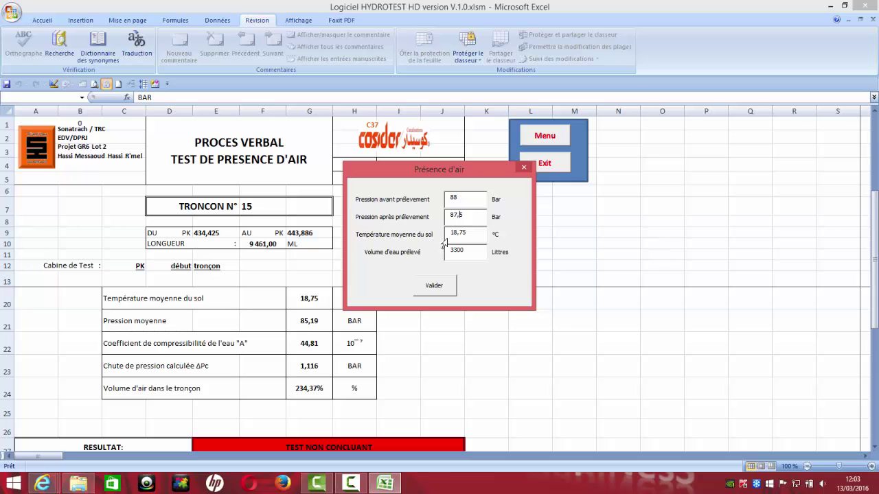
Step: Validate the air presence calculation with 88 bar before, 87,5 bar after, 18,75 °C and 3300 litres, and review the report's results
left_click_drag(468, 233, 443, 234)
left_click(440, 289)
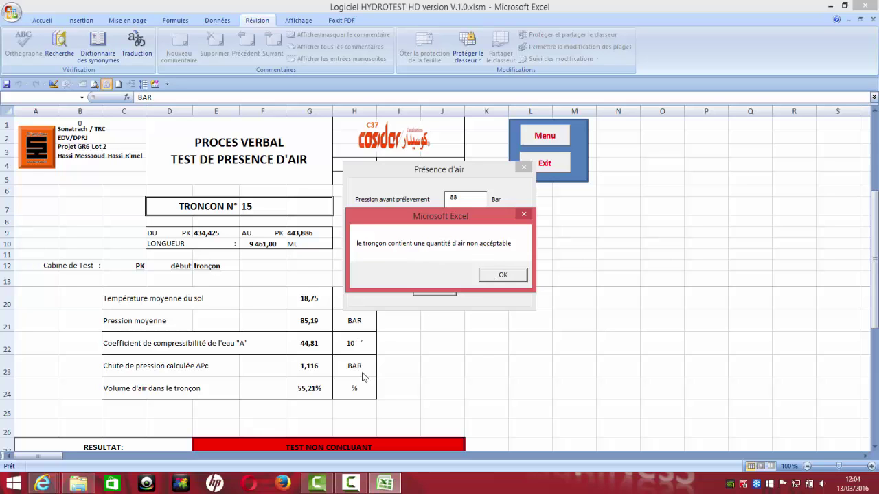
left_click(503, 275)
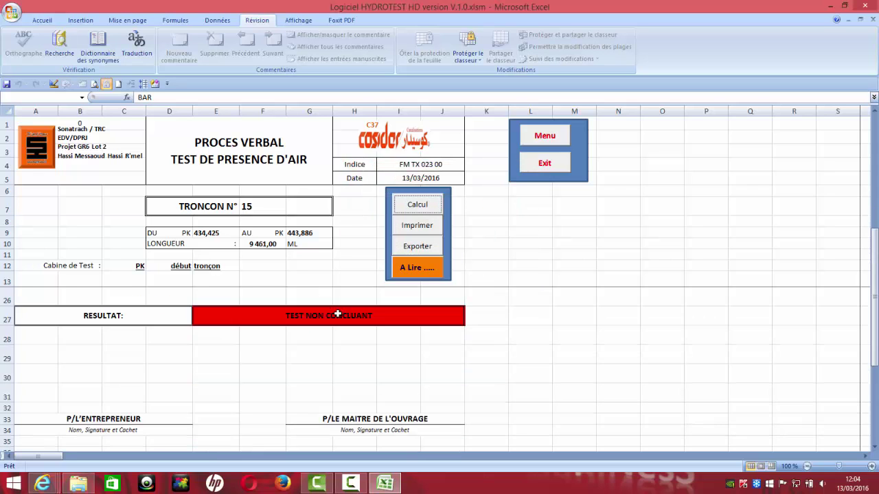
scroll(365, 315, "up", 3)
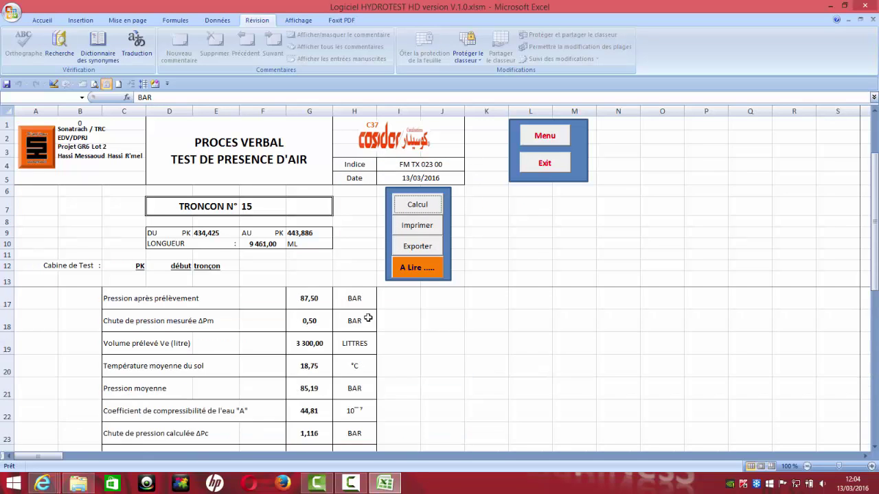
scroll(364, 319, "down", 1)
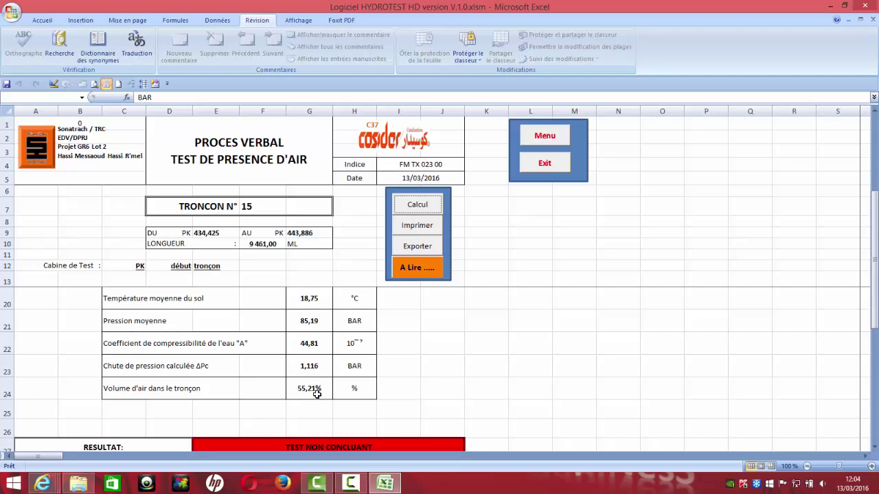
Step: Reopen the air presence calculation and set the withdrawn water volume to 4000 litres
left_click(429, 209)
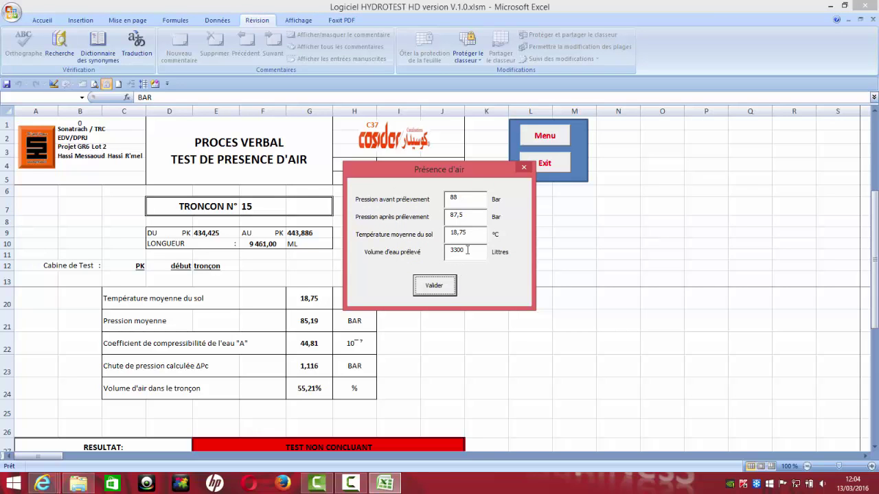
left_click_drag(467, 250, 444, 252)
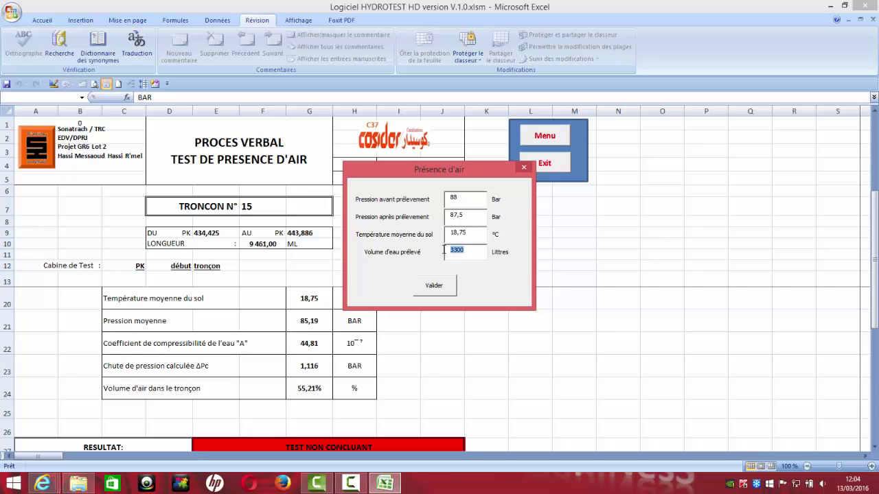
type("40")
key("Tab")
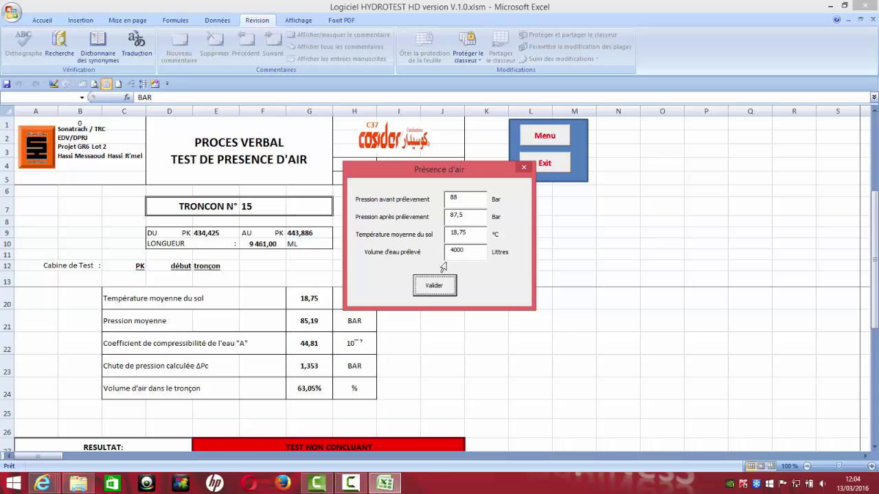
Step: Set the withdrawn water volume in the air presence calculation to 2000 litres
left_click_drag(465, 255, 444, 252)
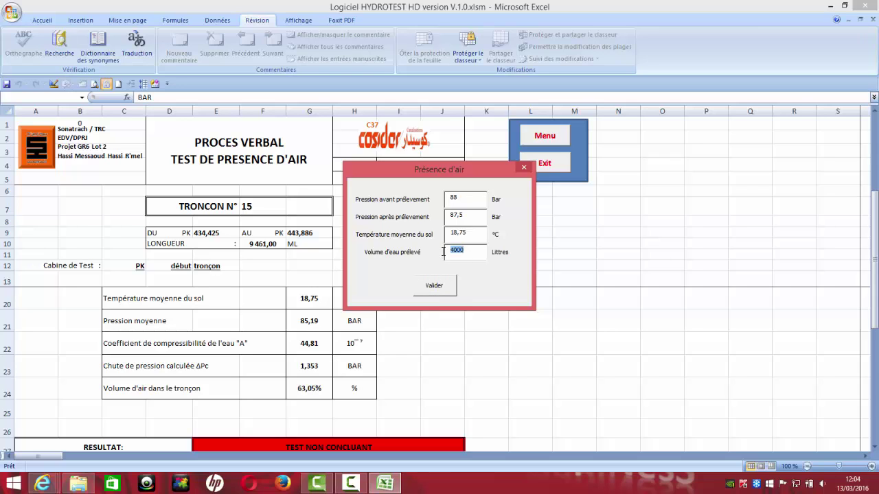
type("20")
key("Tab")
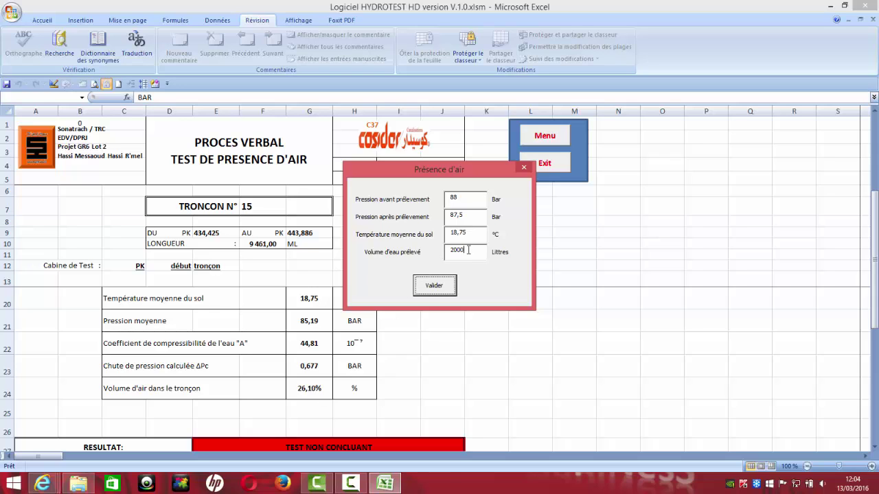
Step: Set the withdrawn water volume to 1500 litres and validate the air presence calculation
left_click_drag(468, 250, 443, 252)
type("150")
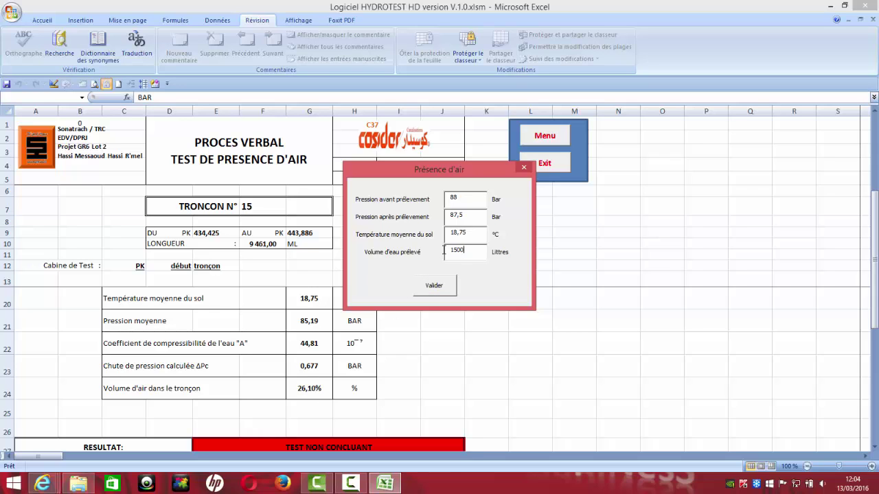
key("Tab")
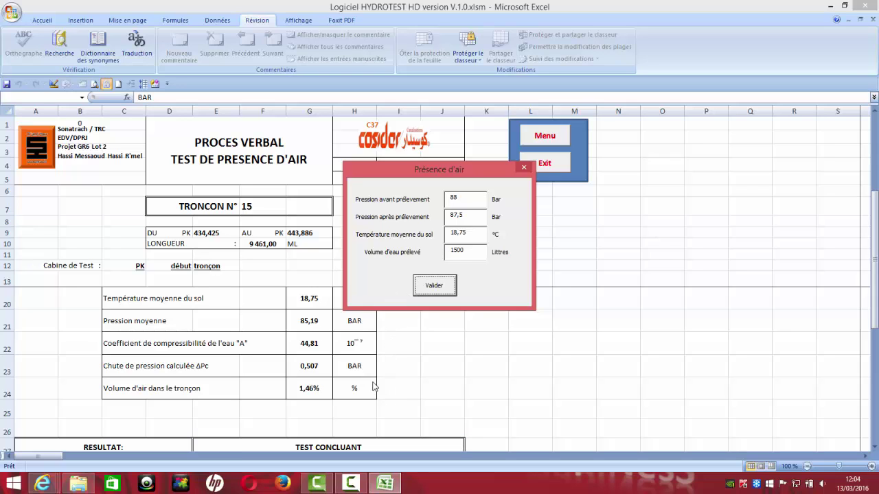
left_click(435, 294)
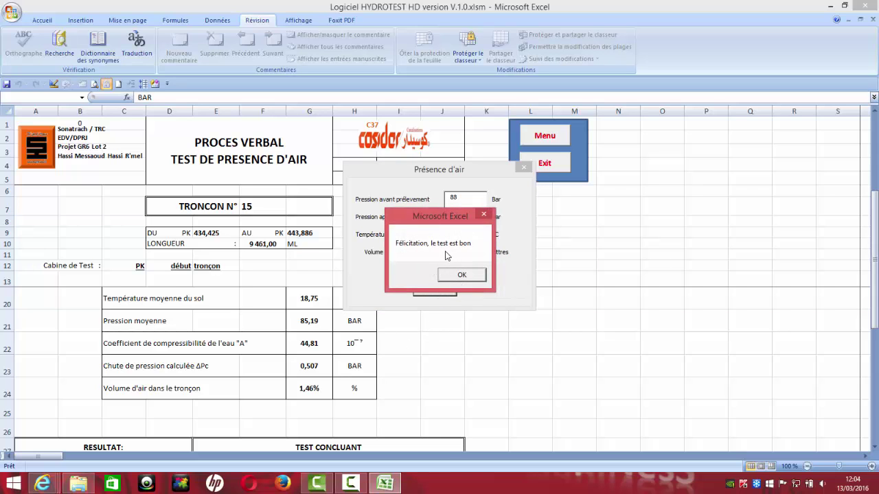
left_click(461, 274)
Step: Review the recalculated air presence report and its test date cell
left_click(398, 343)
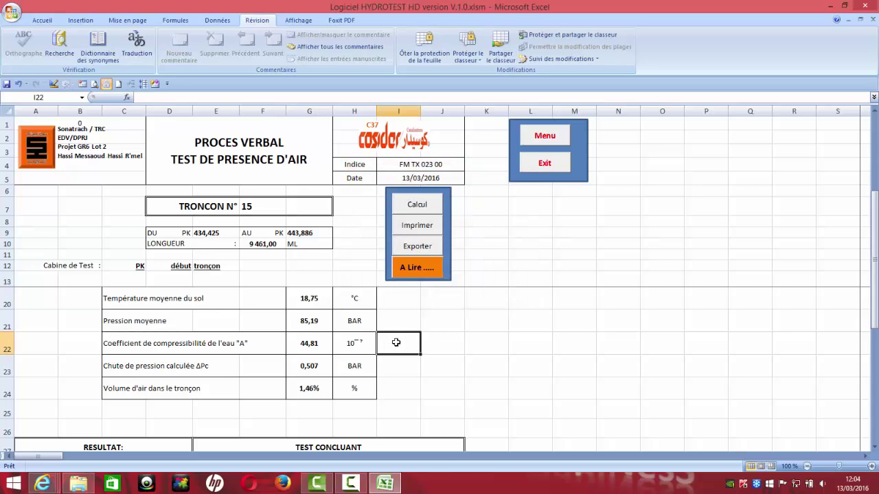
scroll(400, 341, "up", 3)
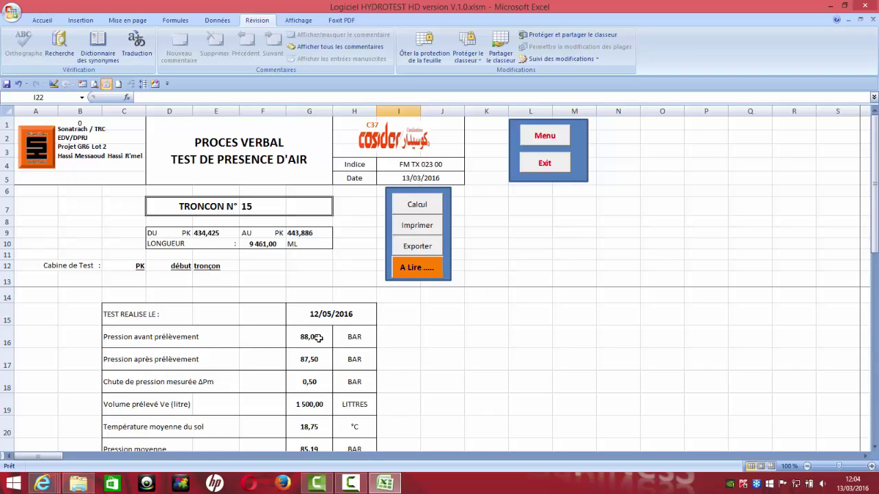
left_click(315, 309)
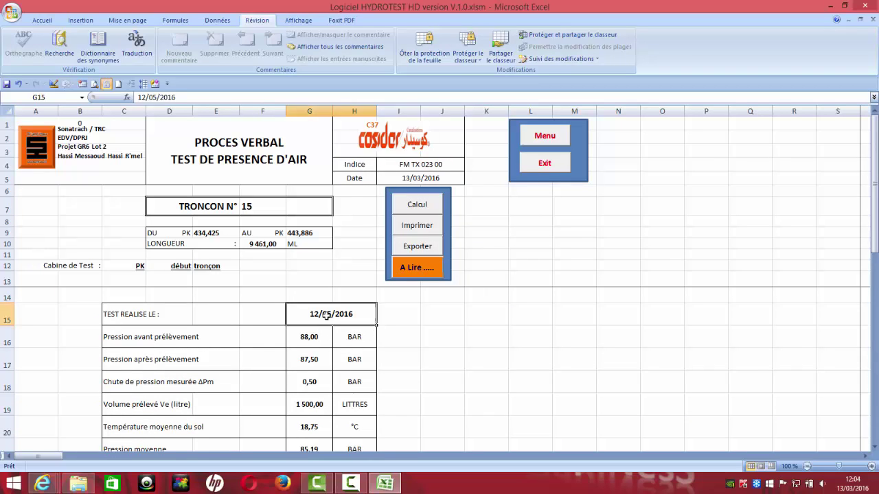
Step: Reopen the air presence calculation and validate it again with 88 bar, 87,5 bar, 18,75 °C and 1500 litres
left_click(417, 204)
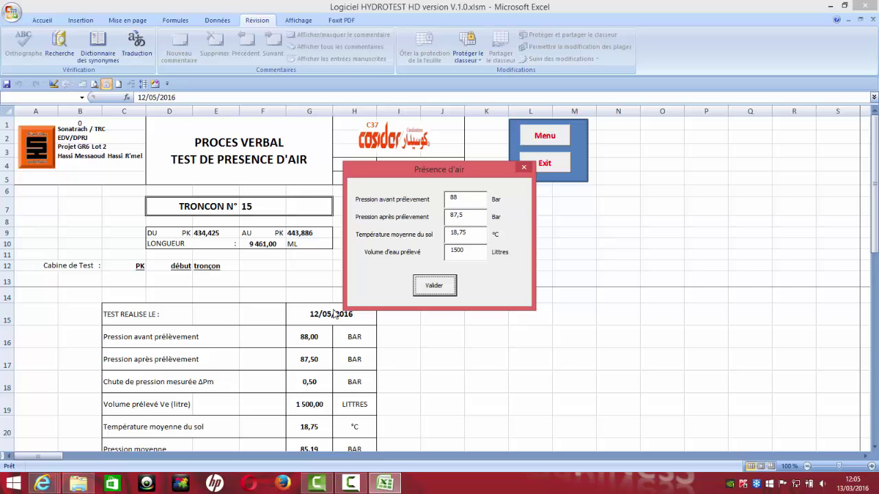
left_click(438, 290)
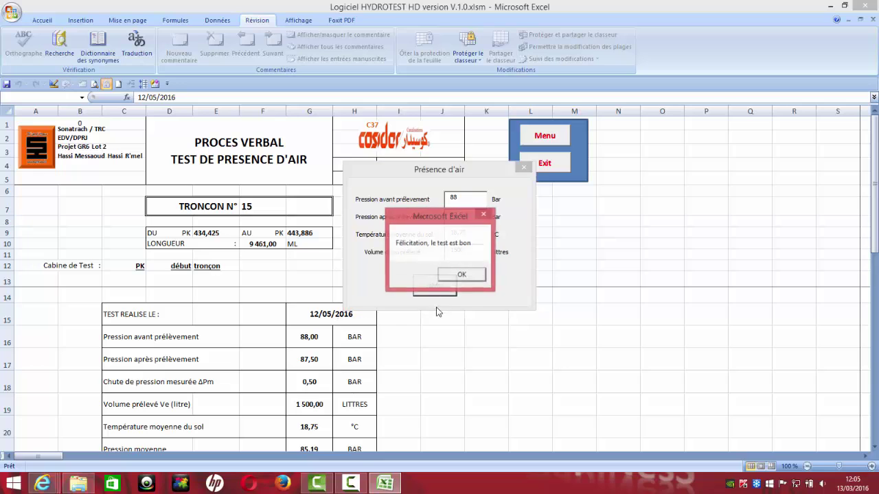
left_click(460, 276)
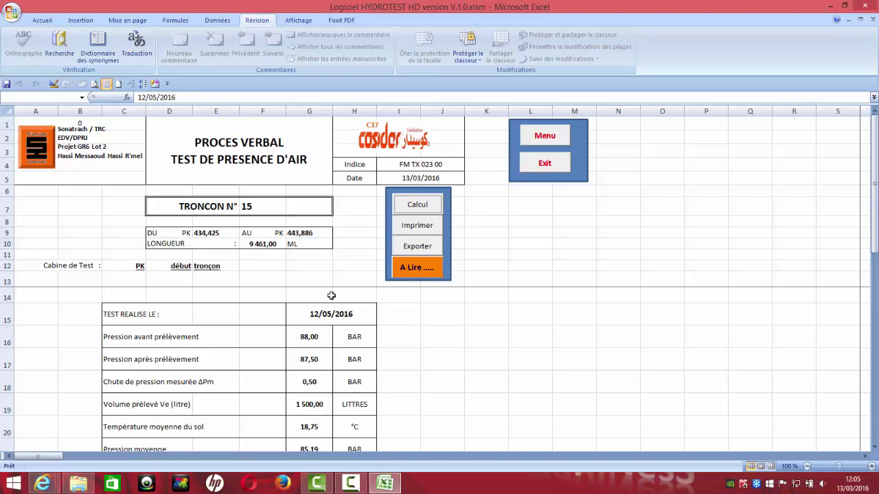
Step: Print the air presence report, and open its PDF export and cancel the save
left_click(418, 226)
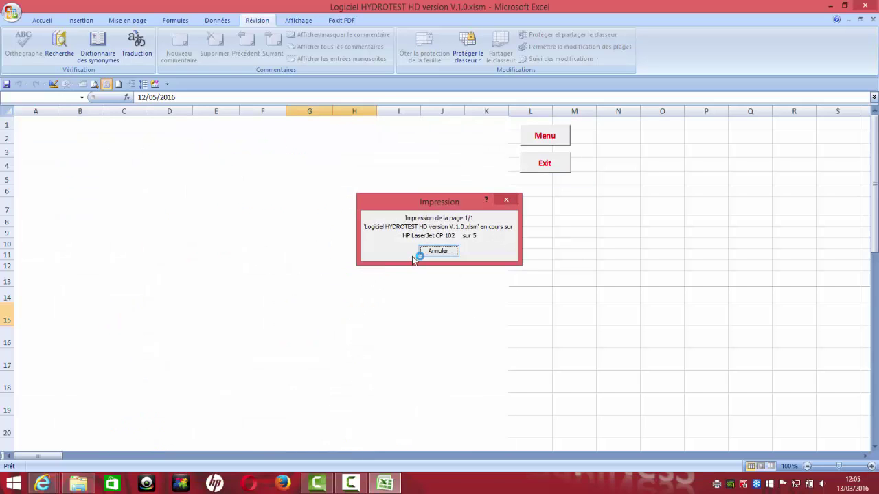
scroll(333, 323, "down", 6)
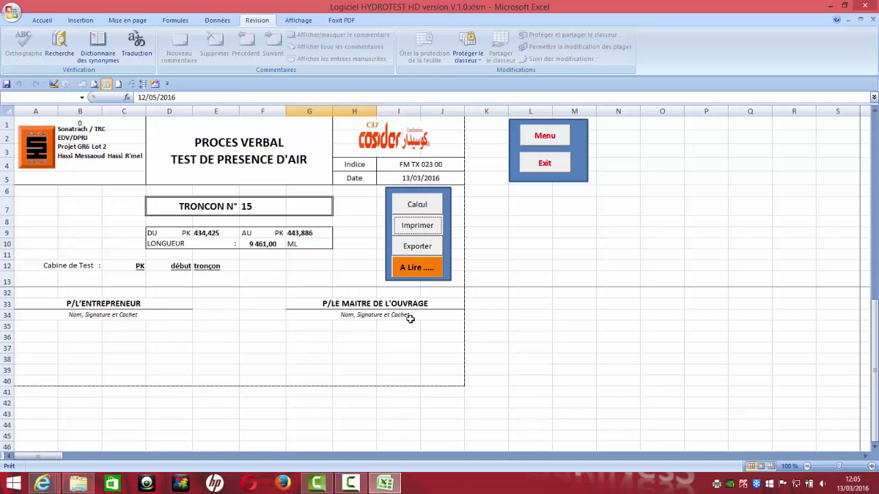
left_click(416, 252)
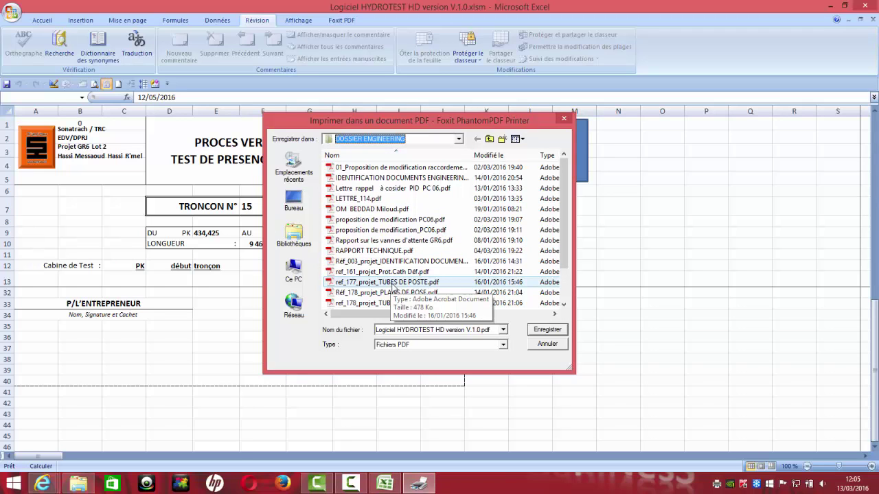
left_click(546, 345)
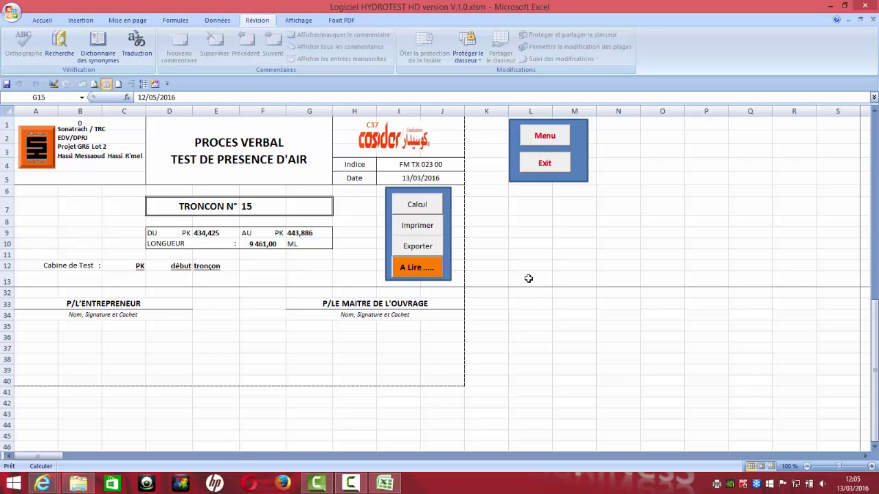
Step: Return to the main menu and open the Résistance test report
left_click(539, 139)
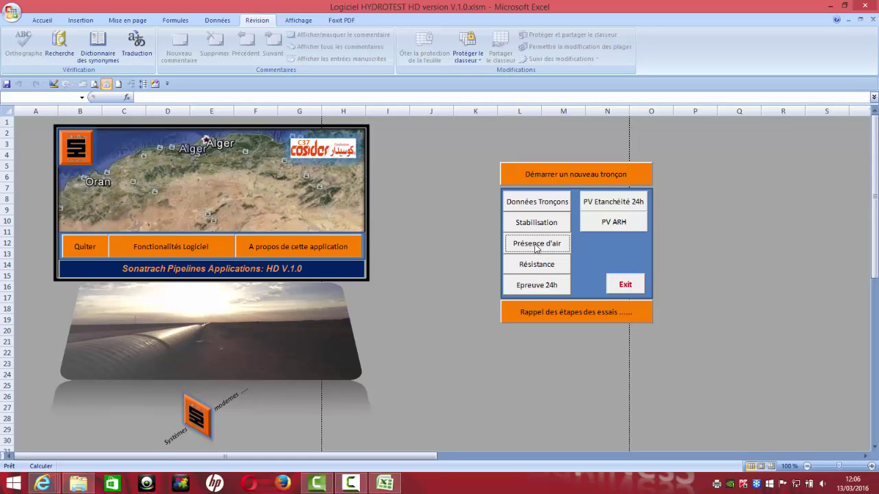
left_click(537, 266)
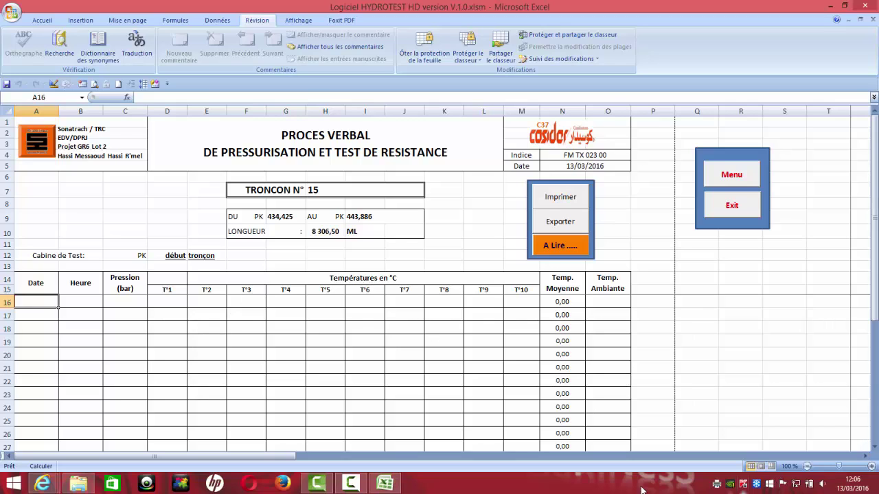
left_click(312, 484)
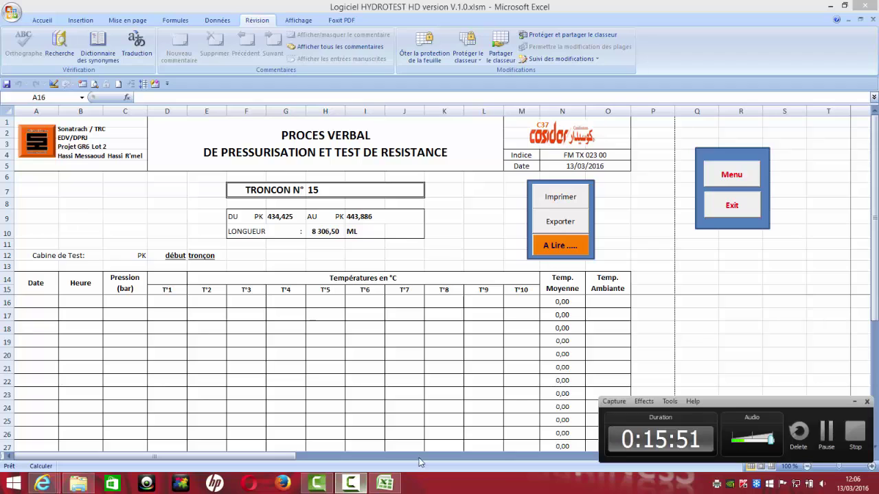
left_click(827, 433)
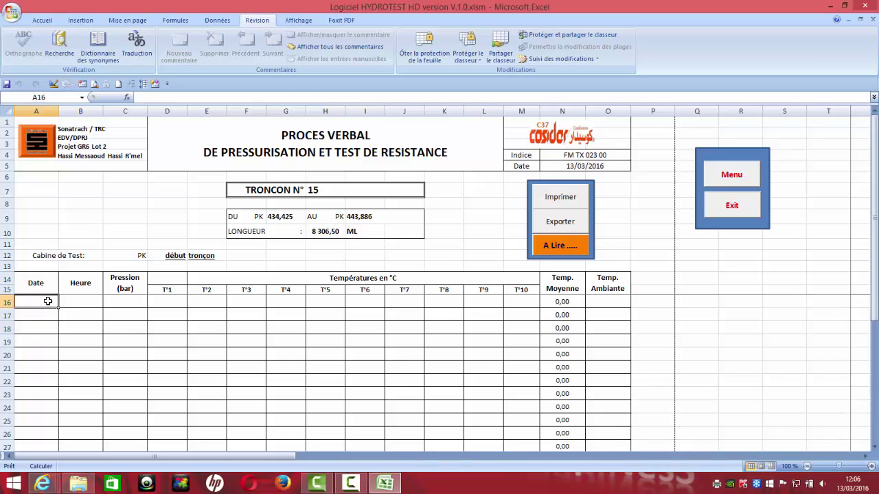
Step: Examine the resistance test table's date, time, pressure and temperature cells, and the signature block below it
left_click_drag(48, 301, 36, 405)
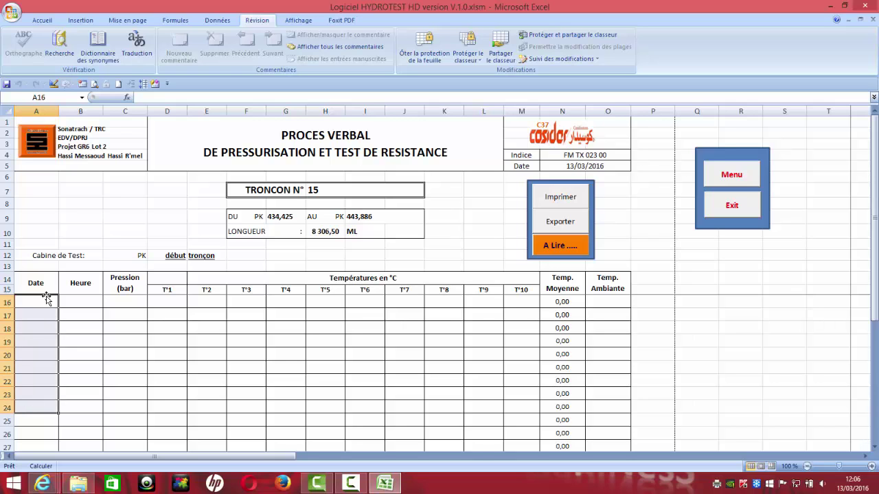
left_click(70, 299)
left_click(122, 306)
left_click_drag(183, 310, 416, 396)
scroll(422, 323, "down", 4)
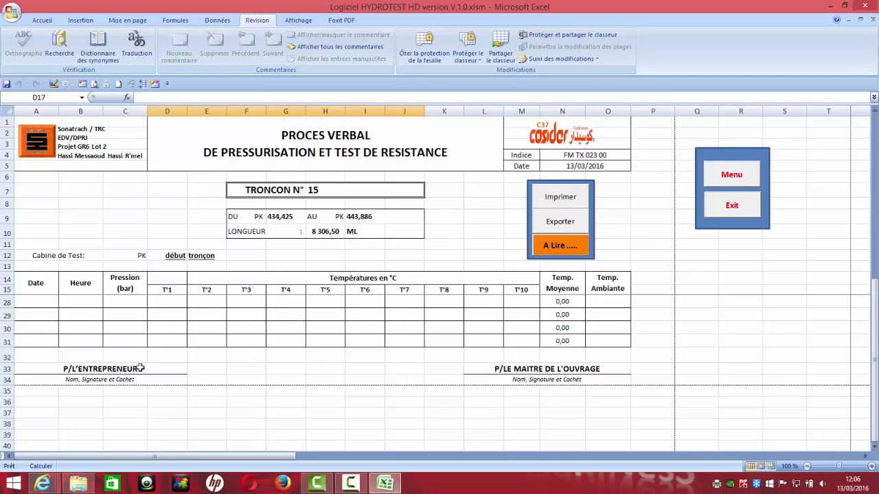
scroll(417, 339, "up", 4)
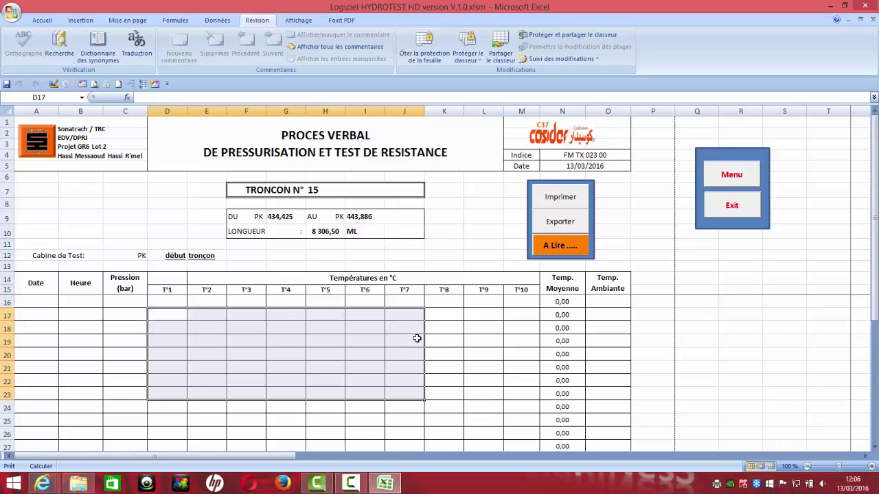
left_click(232, 342)
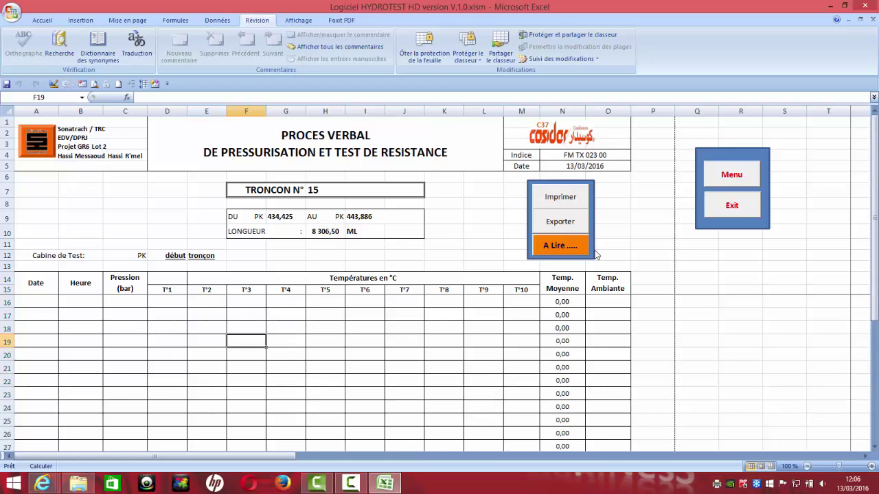
Step: Read the "A Lire" guidance on pressurisation and the resistance test, reopen it once more and close it
left_click(560, 245)
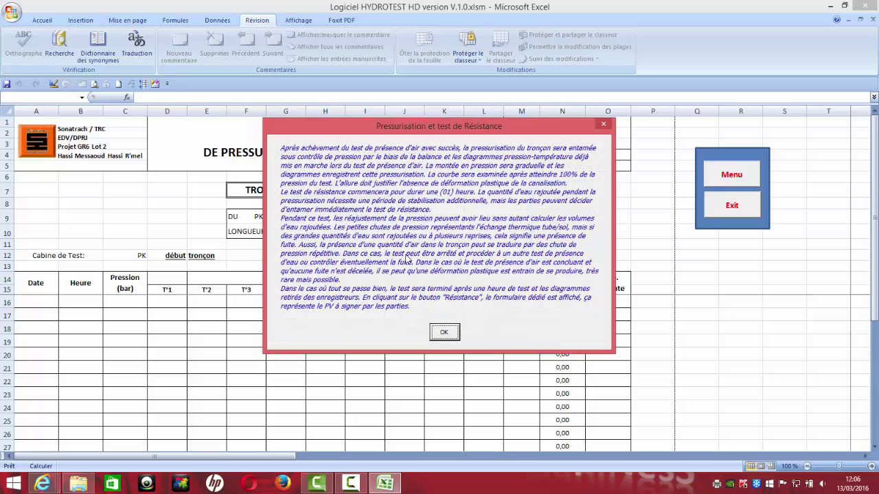
left_click(446, 334)
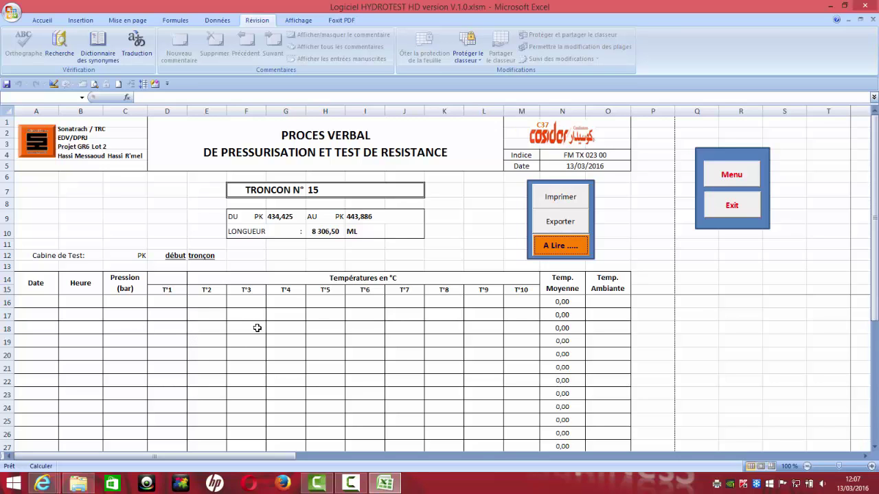
left_click(561, 247)
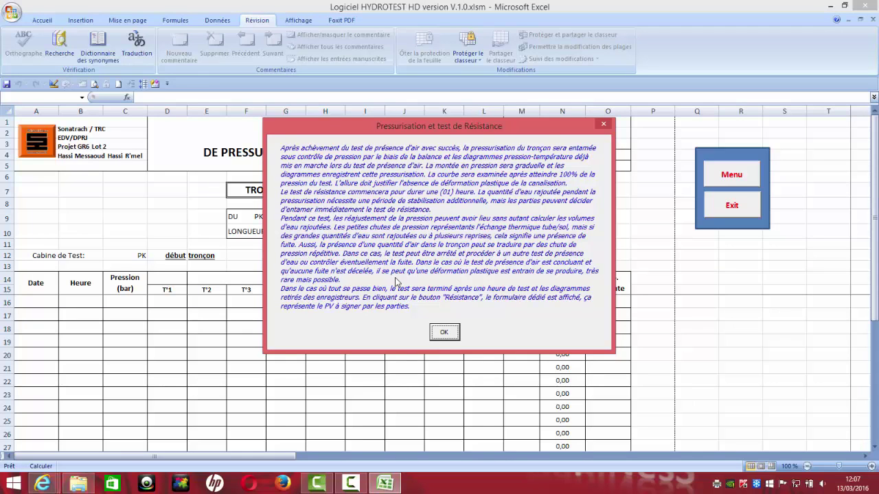
left_click(445, 333)
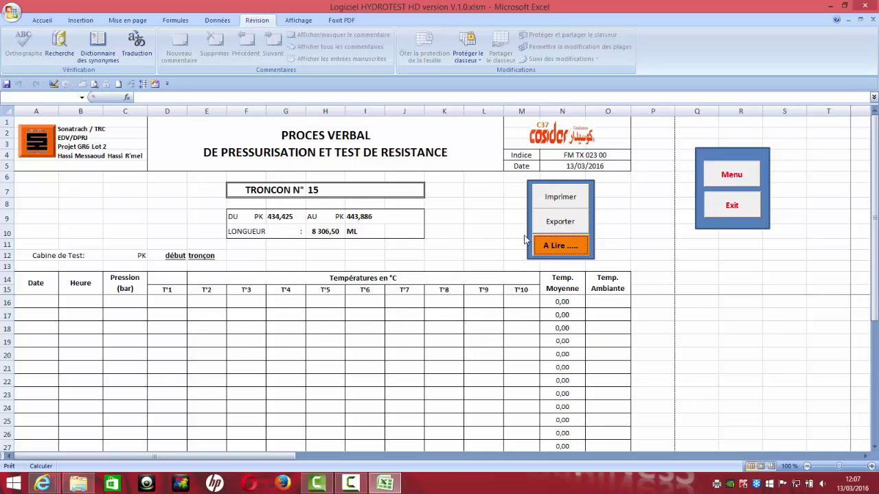
Step: Return to the main menu and open the Epreuve 24h report for the leak-tightness test
left_click(729, 177)
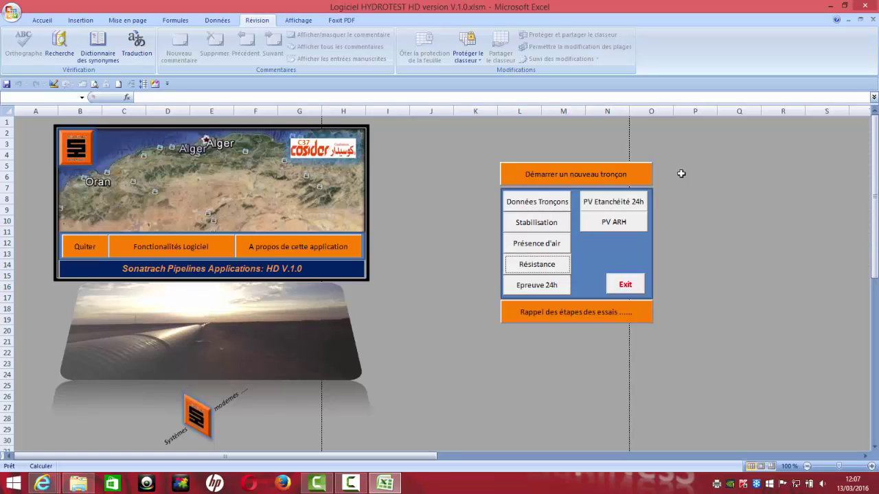
left_click(541, 289)
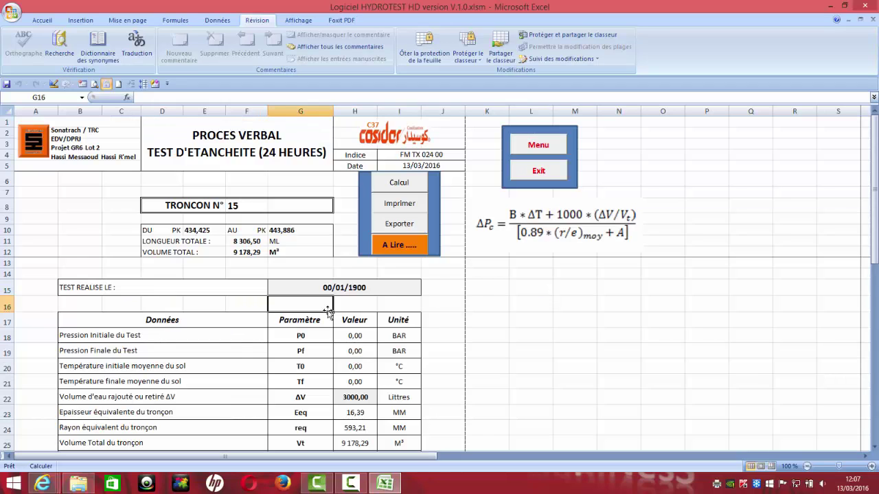
left_click(302, 352)
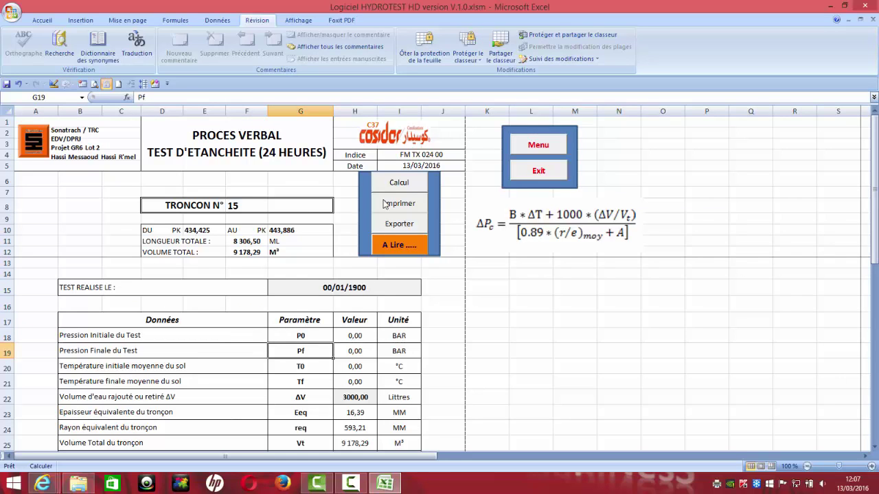
Step: Validate the 24-hour test calculation with 3000 litres of water added or purged
left_click(403, 187)
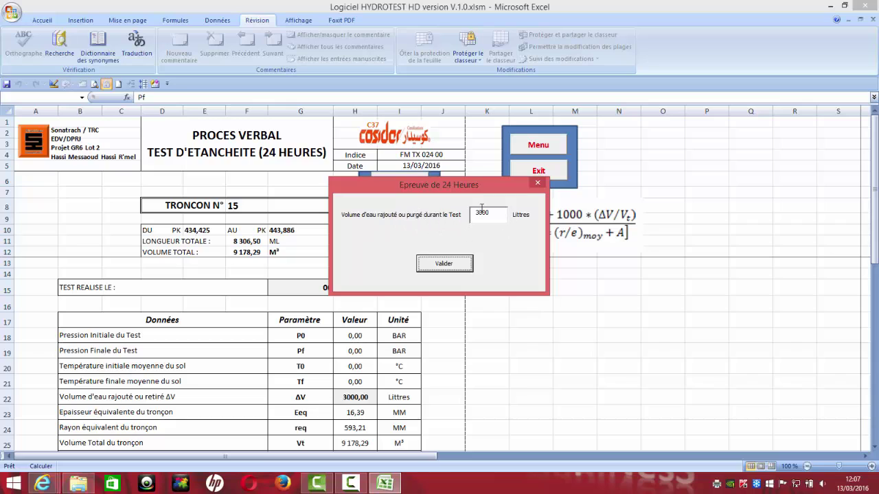
left_click(456, 264)
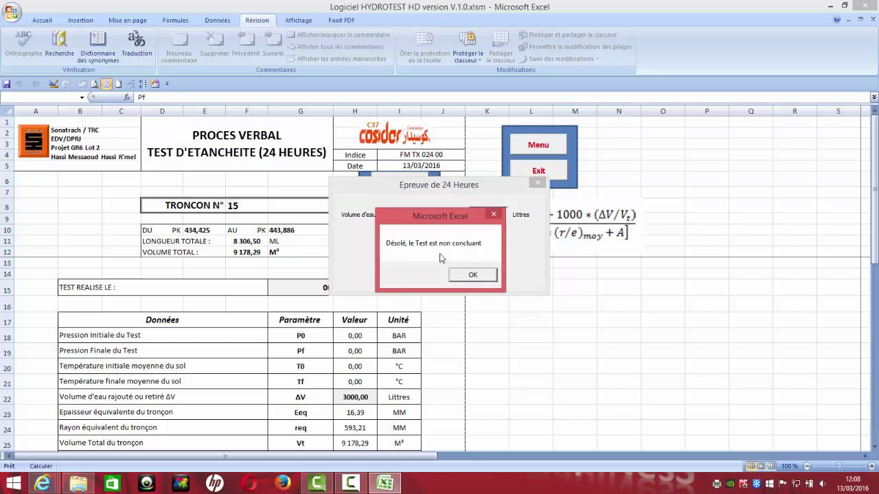
left_click(473, 276)
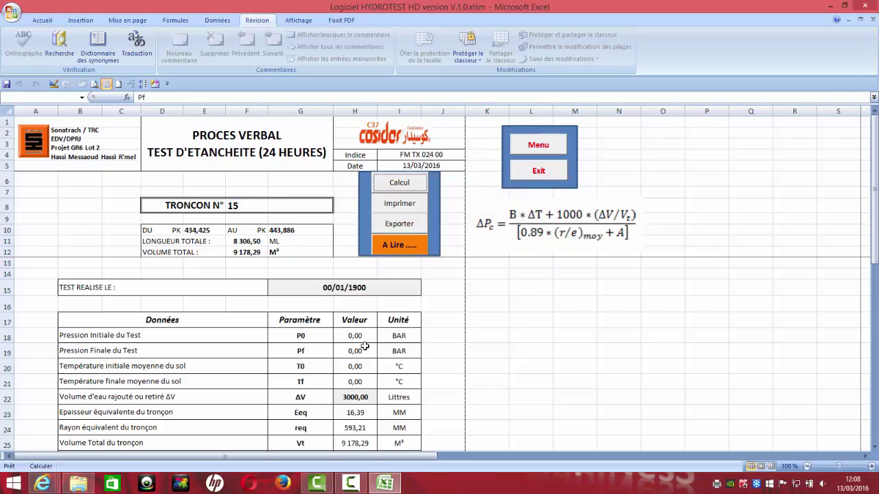
Step: Review the 24-hour test report's parameters and calculated pressure drops down to the ΔPc - ΔPm row
scroll(365, 345, "down", 5)
scroll(365, 345, "up", 4)
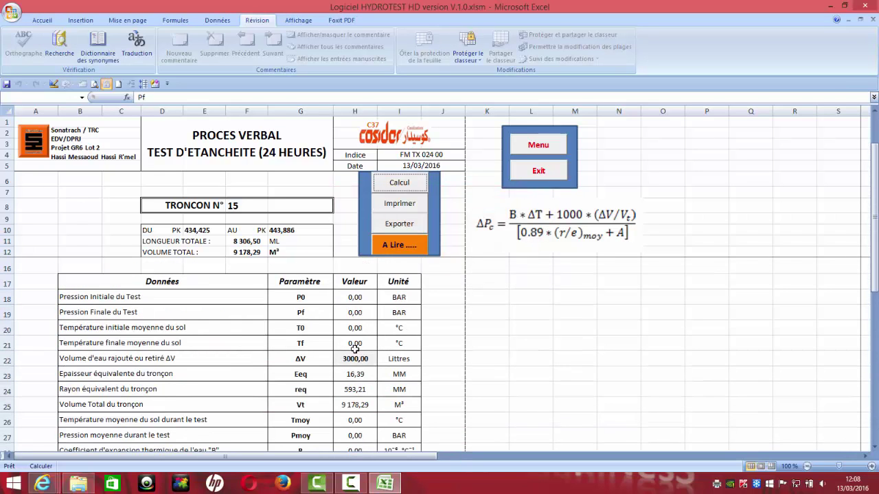
scroll(372, 327, "down", 3)
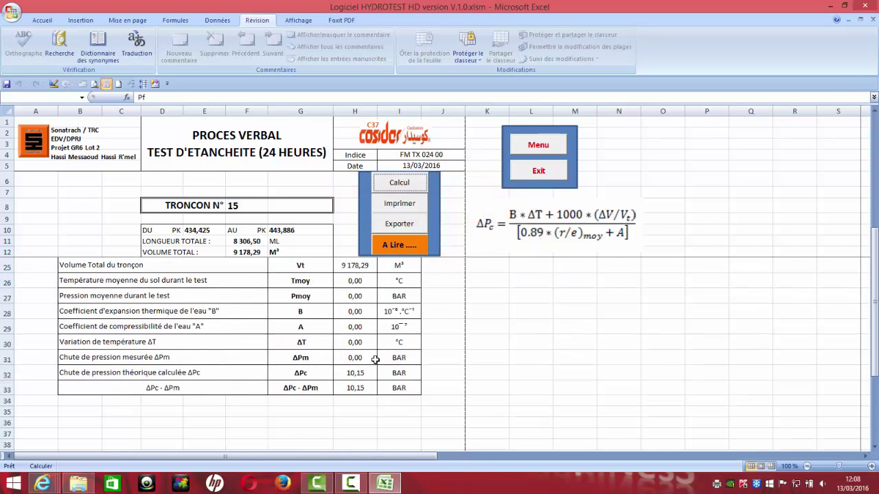
Step: Return to the main menu, open the PV ARH report and review it from the section details down to the signature block
scroll(309, 312, "up", 4)
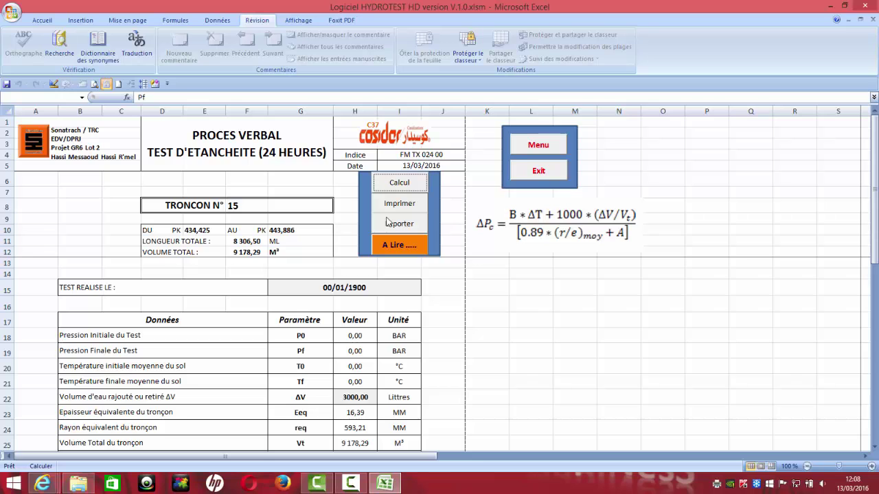
left_click(526, 147)
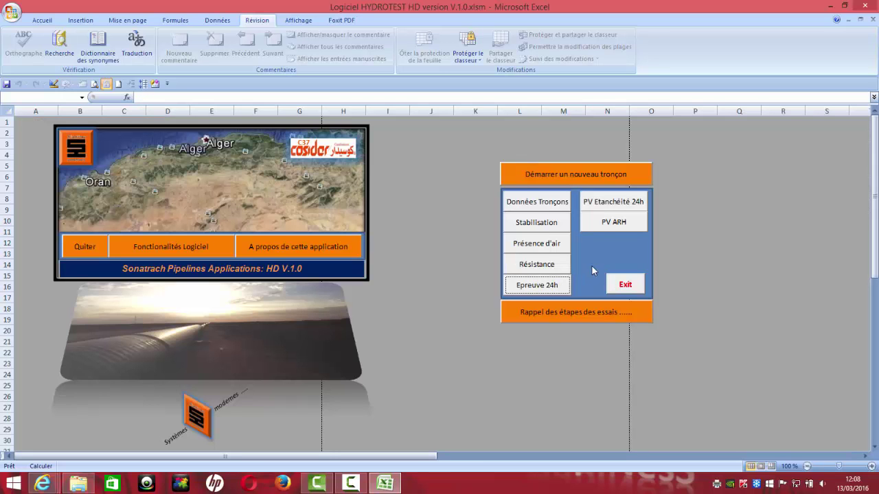
left_click(606, 226)
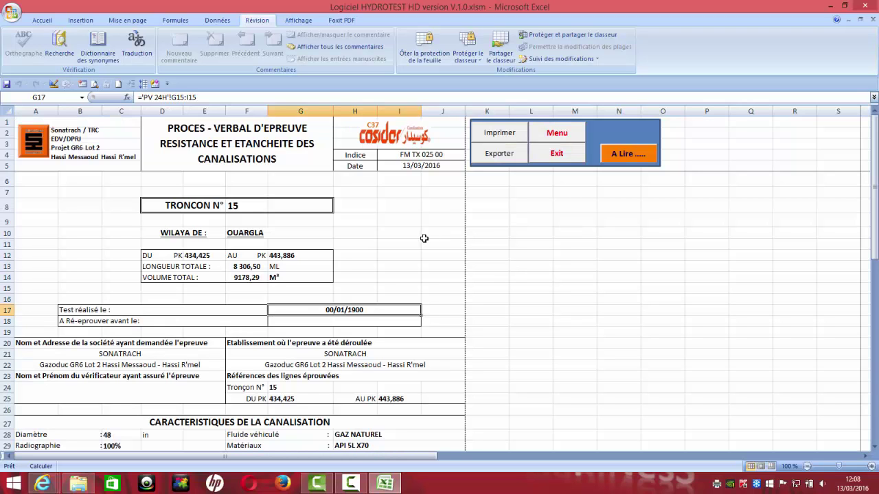
scroll(347, 274, "down", 6)
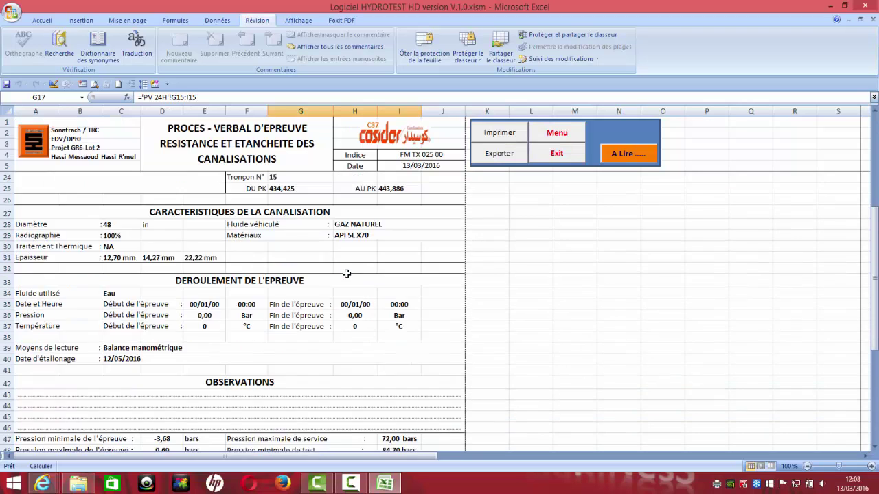
scroll(347, 273, "down", 5)
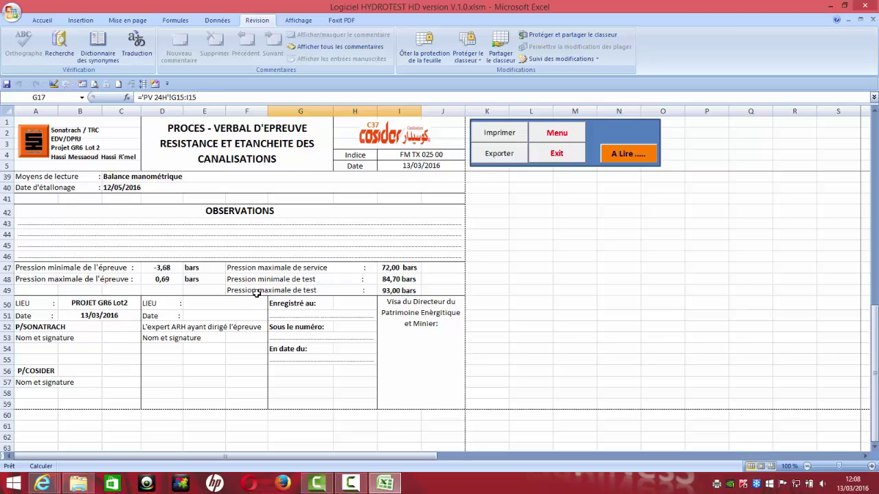
scroll(262, 295, "up", 8)
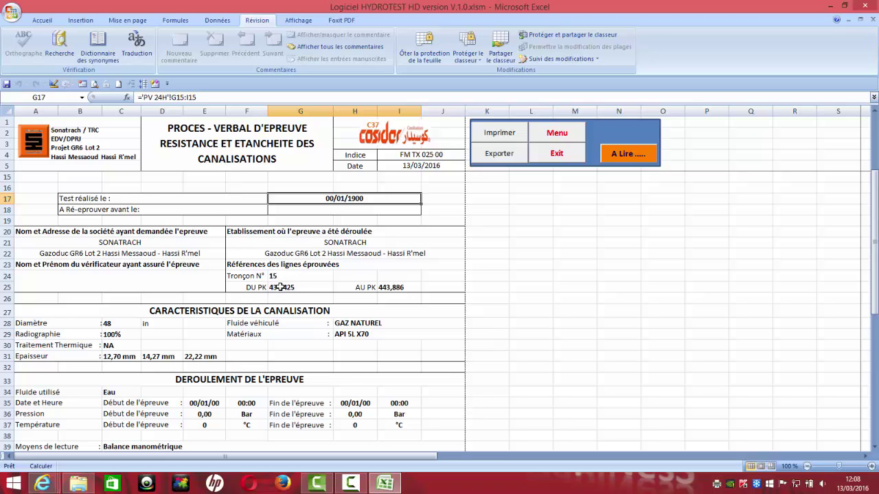
Step: Read the PV ARH report's "A Lire" guidance, close it and return to the main menu
left_click(629, 155)
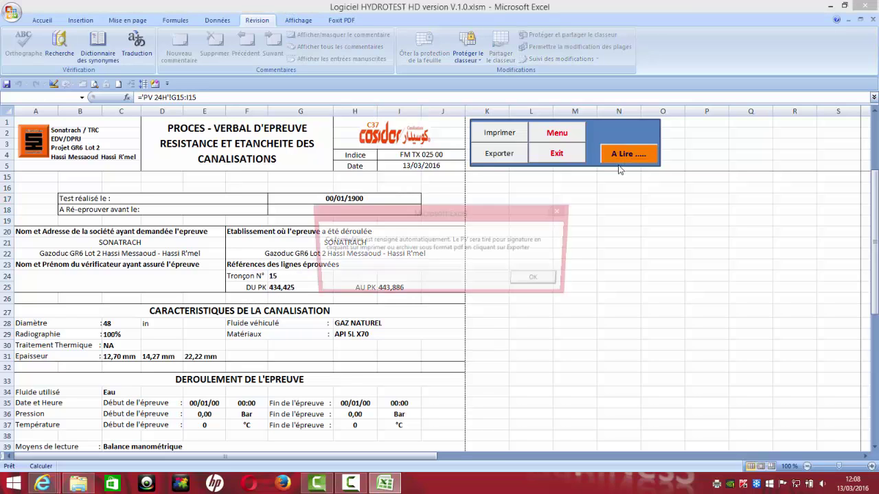
left_click(530, 278)
left_click(552, 135)
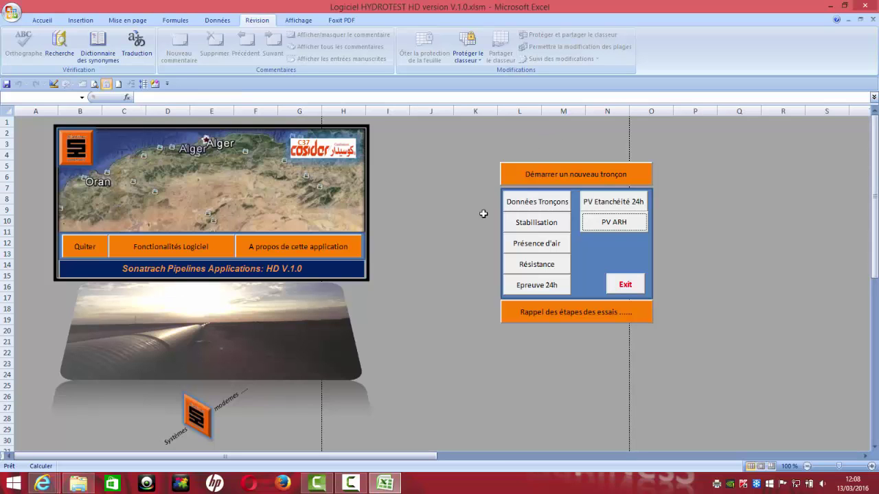